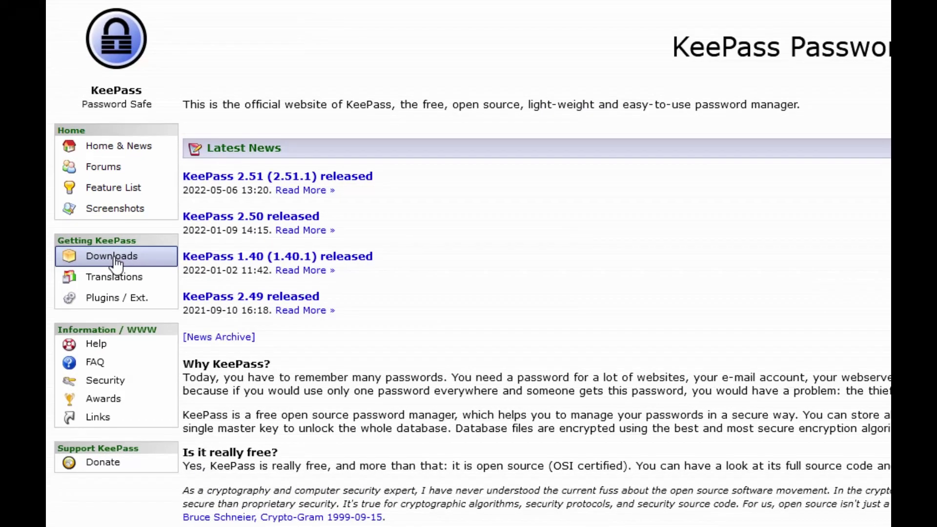
From keepass.info's Downloads page, start downloading the KeePass 2.51.1 installer for Windows
click(115, 257)
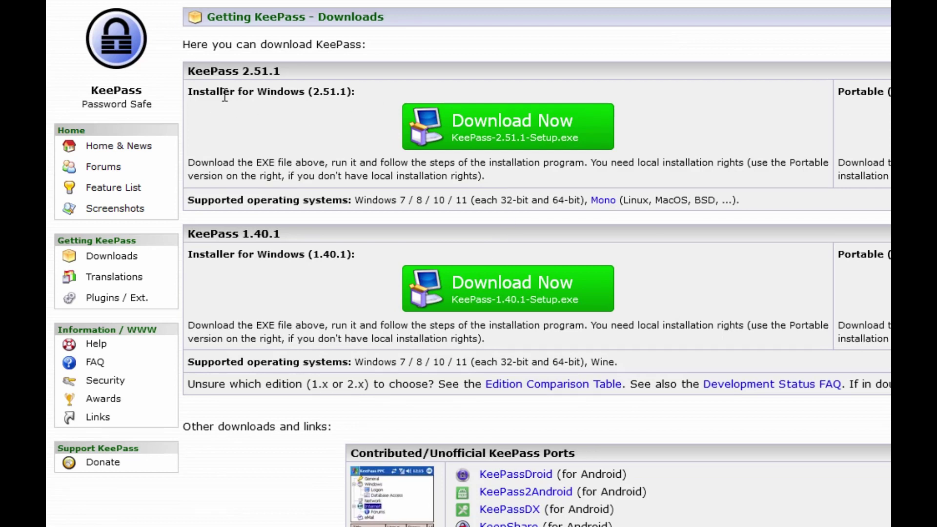
click(493, 140)
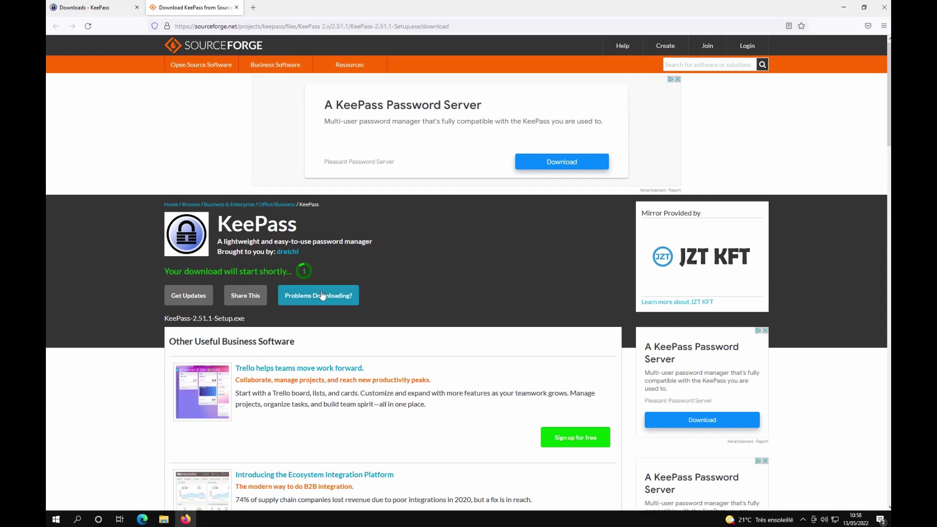
Show the downloaded KeePass-2.51.1-Setup.exe in the Téléchargements folder
click(863, 49)
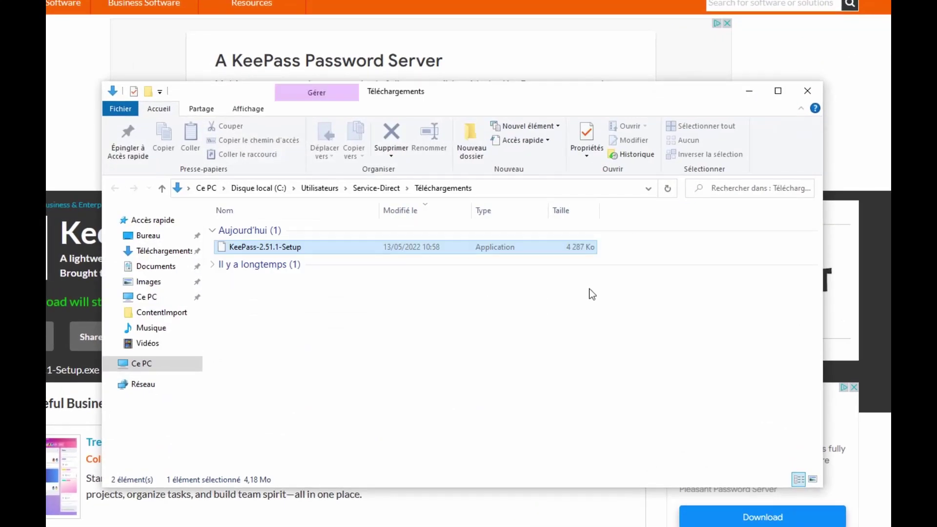
Run KeePass-2.51.1-Setup as administrator, then close Firefox and the downloads folder
right_click(285, 252)
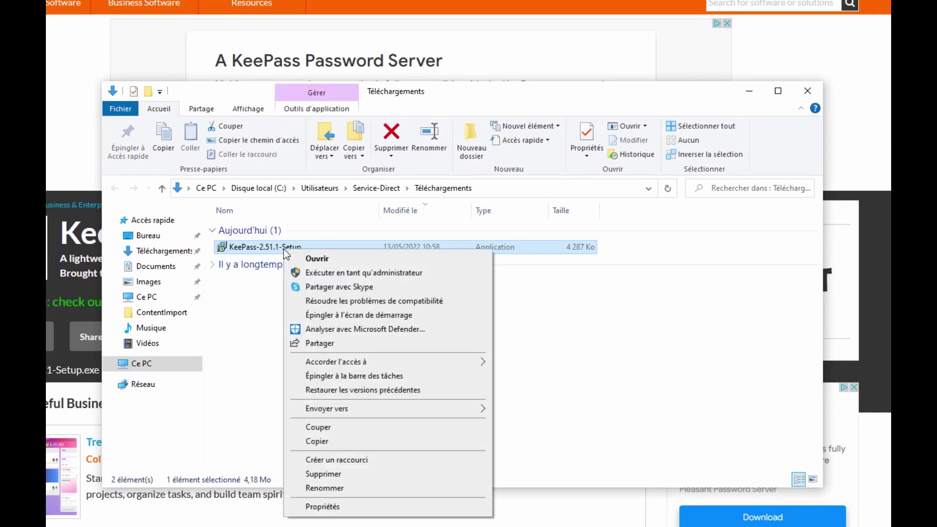
click(330, 274)
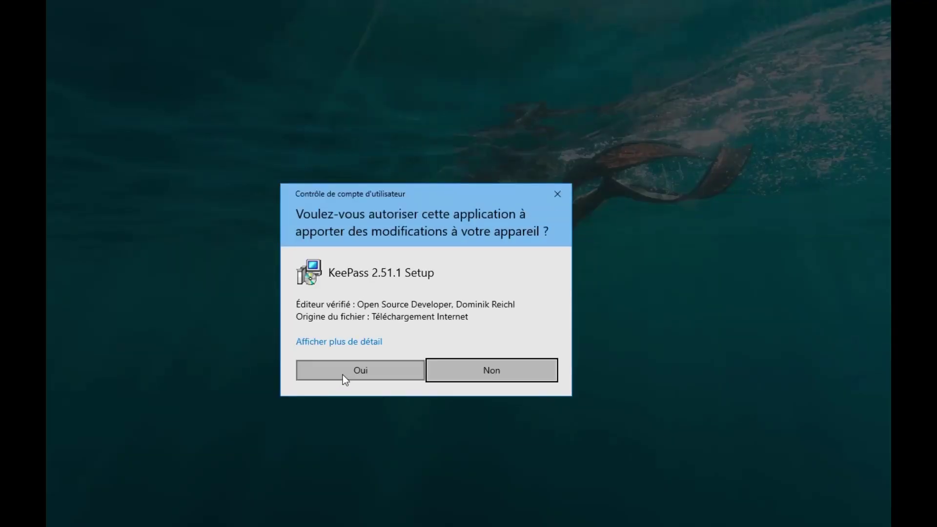
click(344, 375)
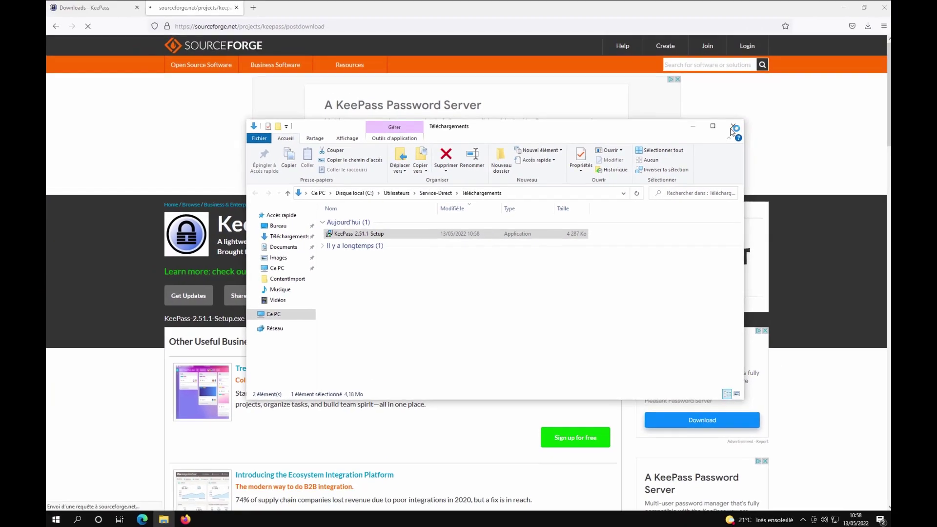
click(888, 7)
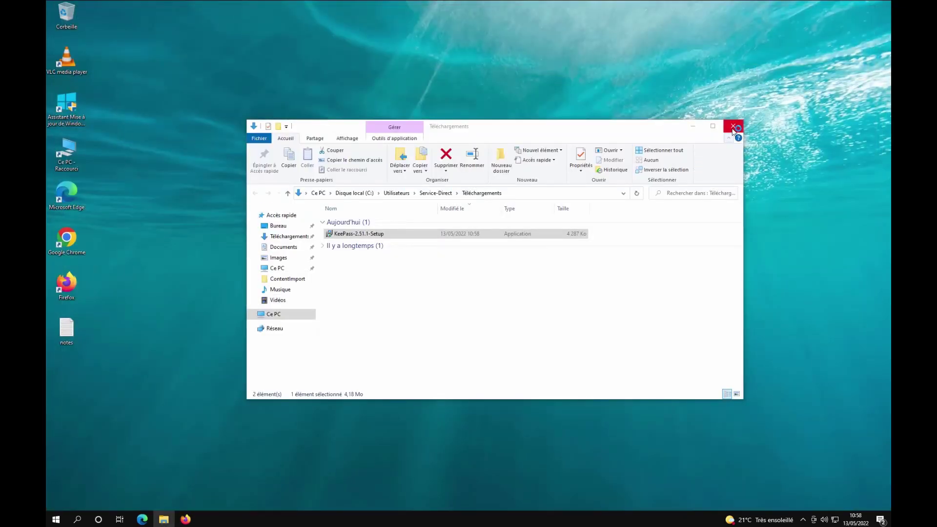
click(733, 128)
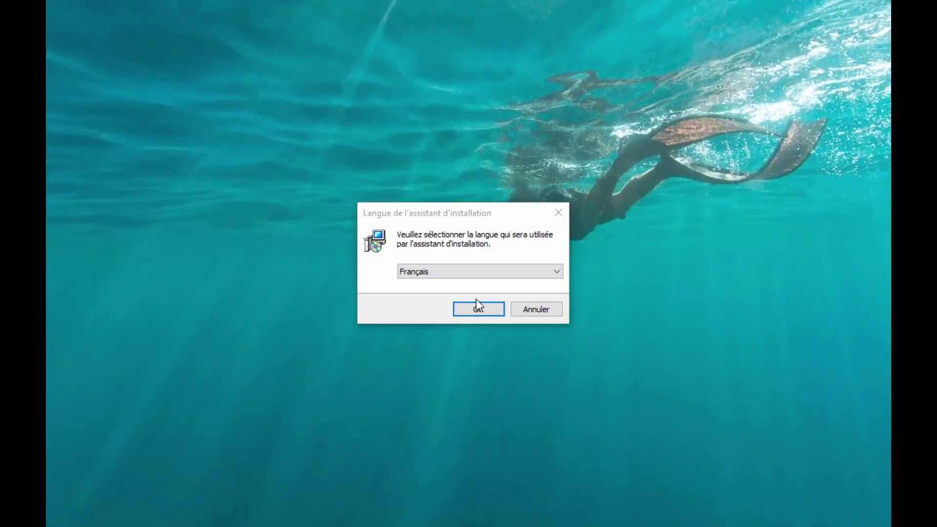
Install KeePass 2.51.1 in Français with default folder and all components, then launch it
click(485, 309)
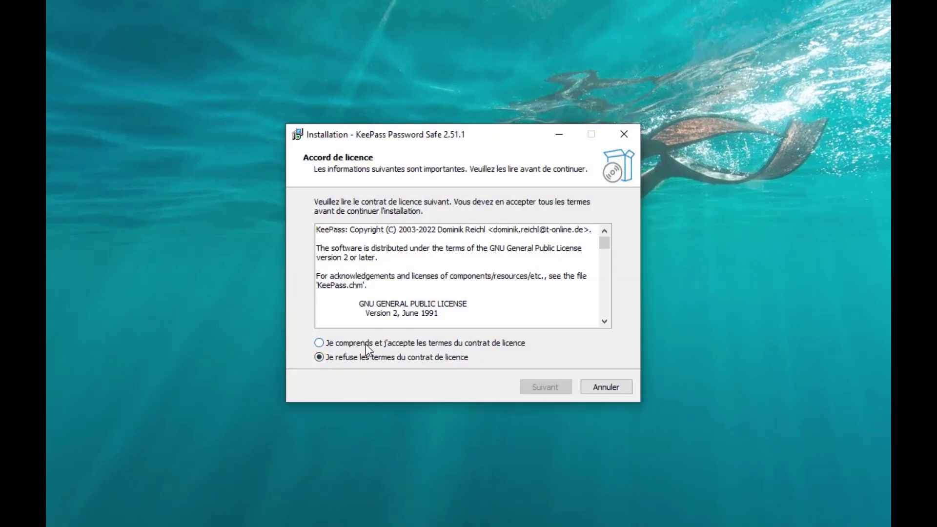
click(365, 344)
click(547, 386)
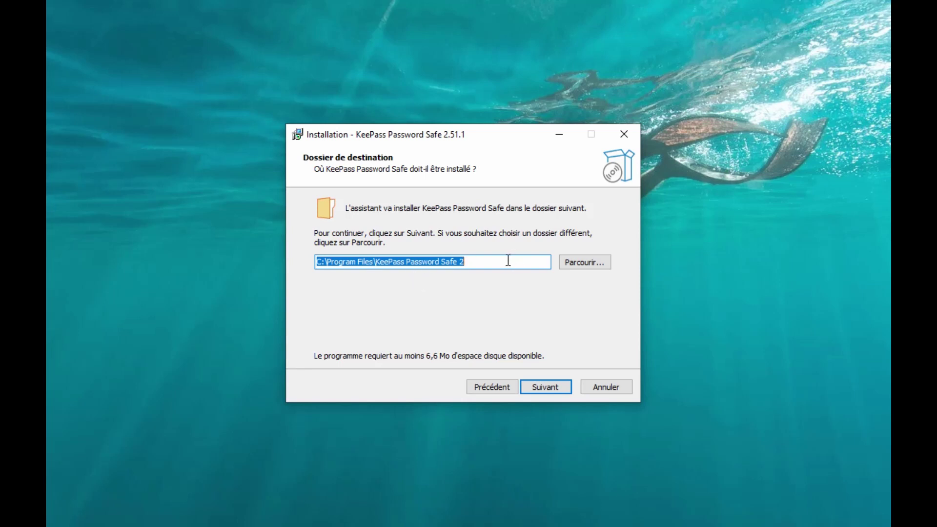
click(545, 388)
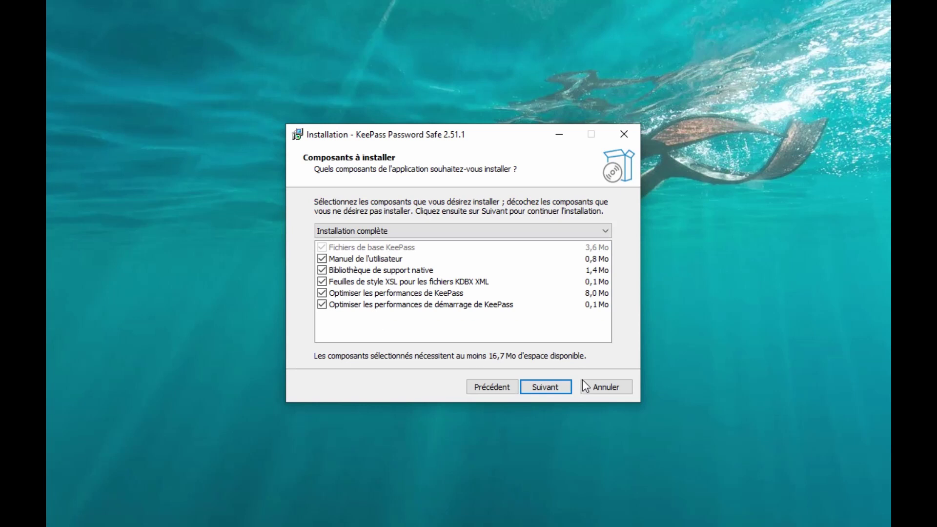
click(555, 388)
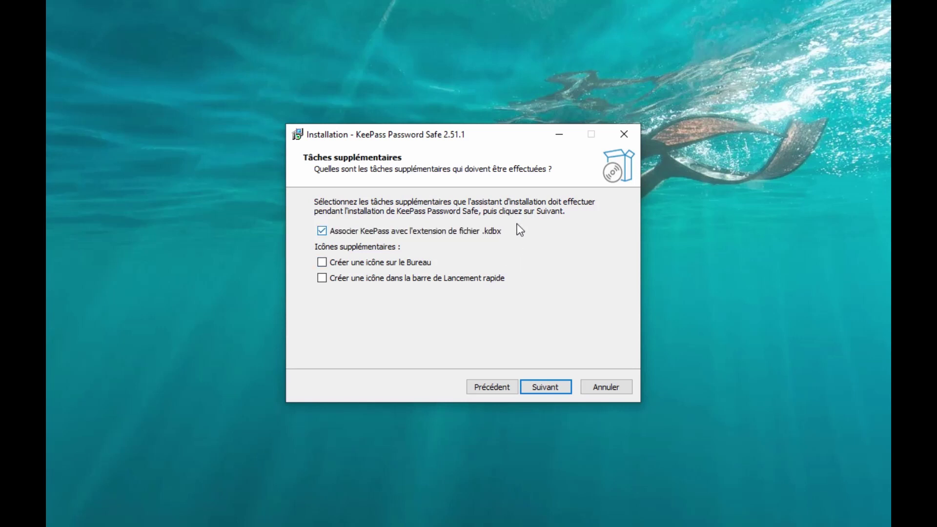
click(554, 386)
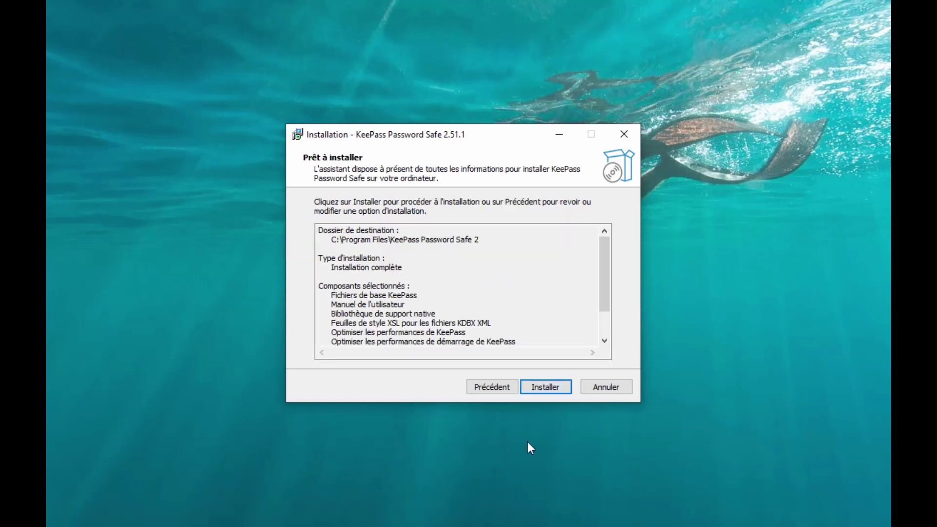
key(Return)
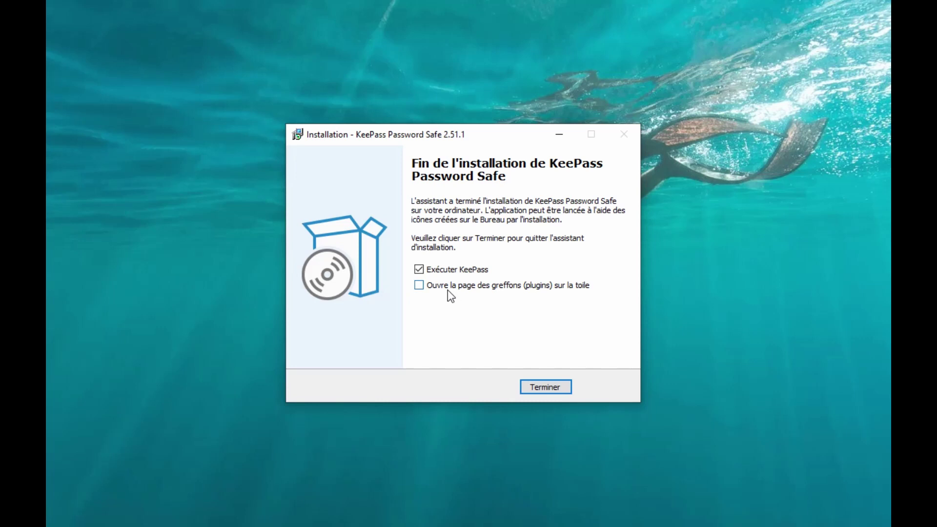
click(547, 385)
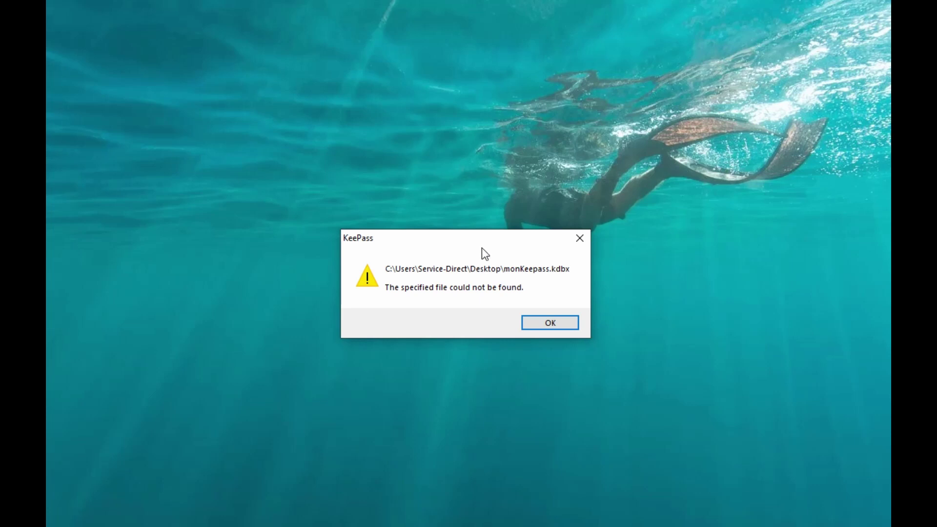
Dismiss the error that monKeepass.kdbx on the Desktop could not be found
click(550, 323)
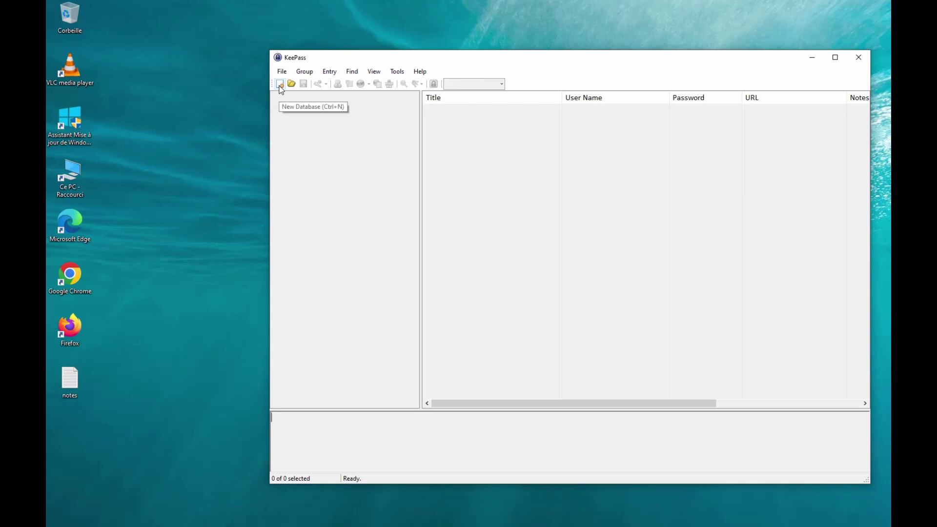
Start a new database and save it as monkeepass.kdbx on the Desktop
click(280, 86)
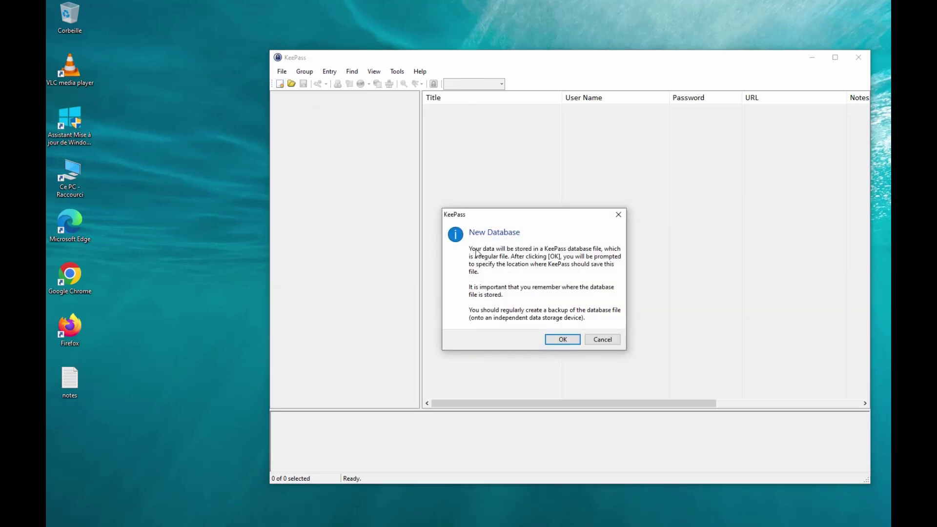
click(562, 340)
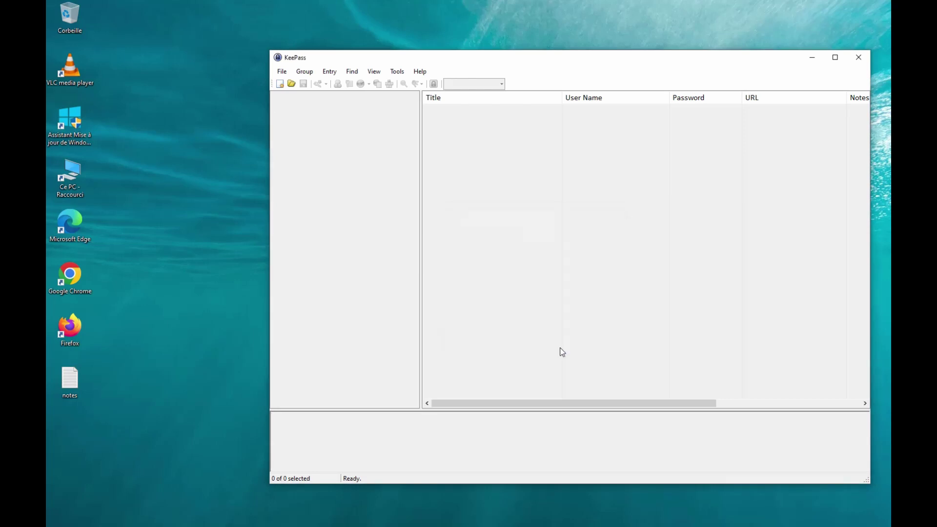
click(409, 330)
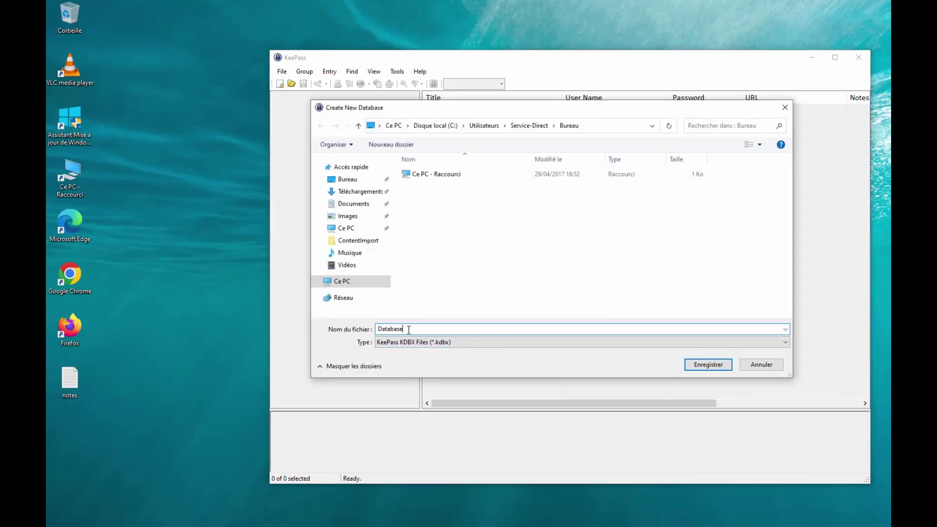
drag(409, 330, 370, 333)
text(monkeepass)
click(702, 364)
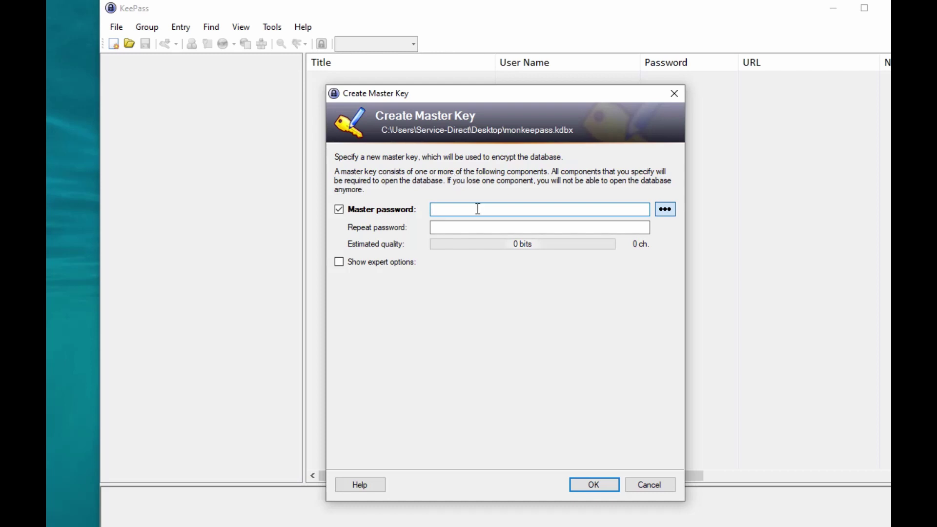
Enter the 35-character master password and reveal it as plain text
text(•••••••••••••)
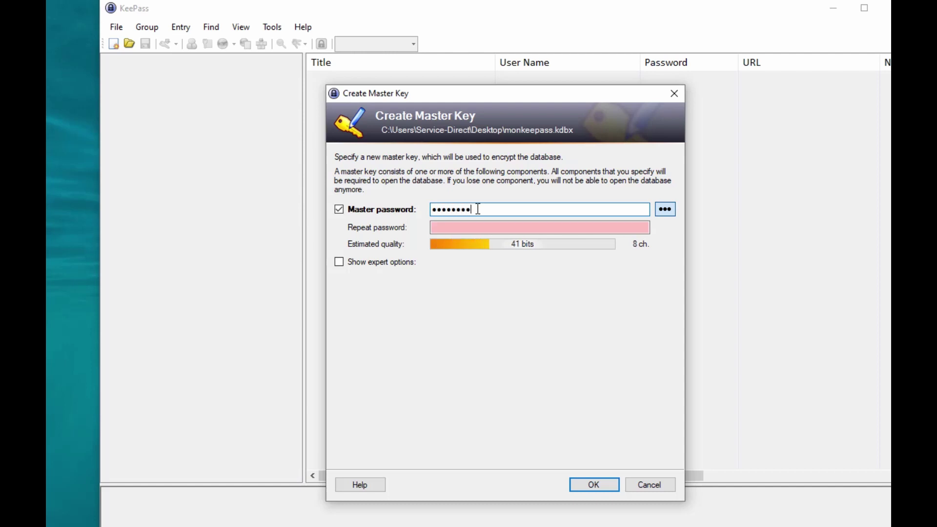
text(•••••••••••)
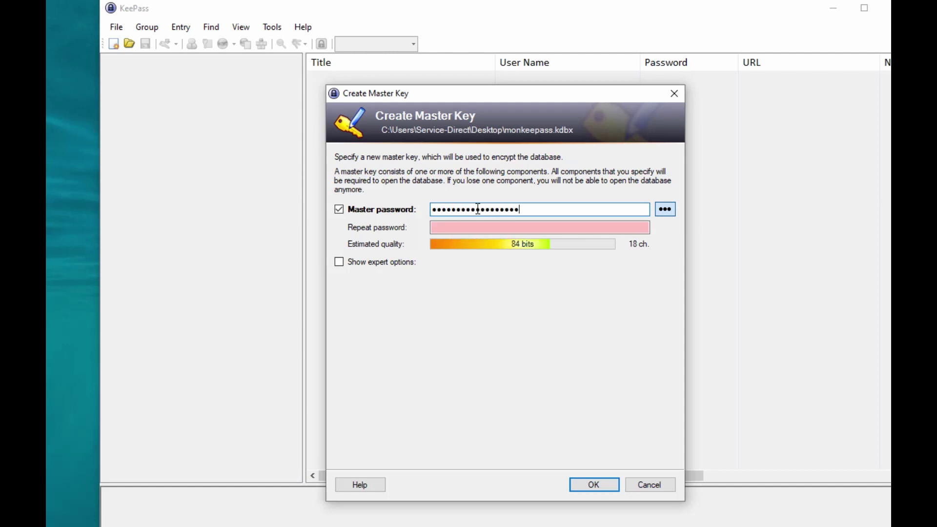
text(•••••••••••)
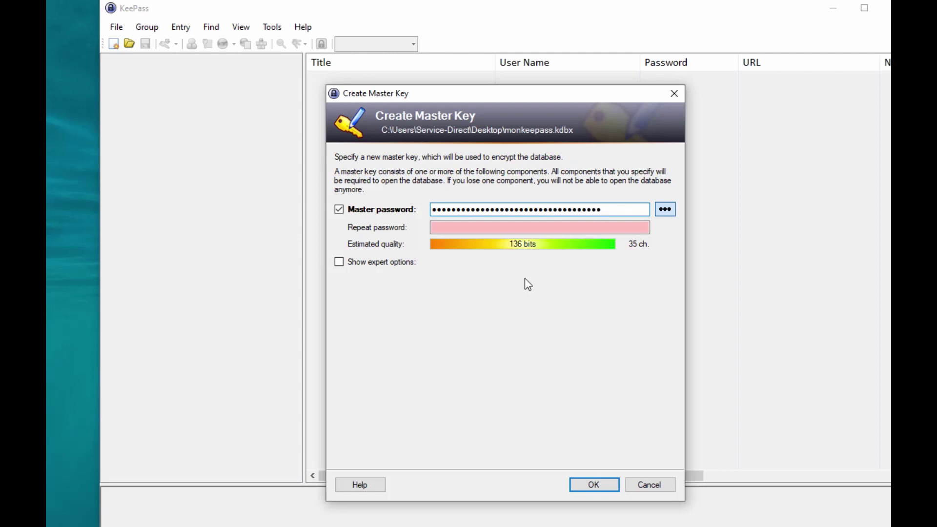
click(667, 211)
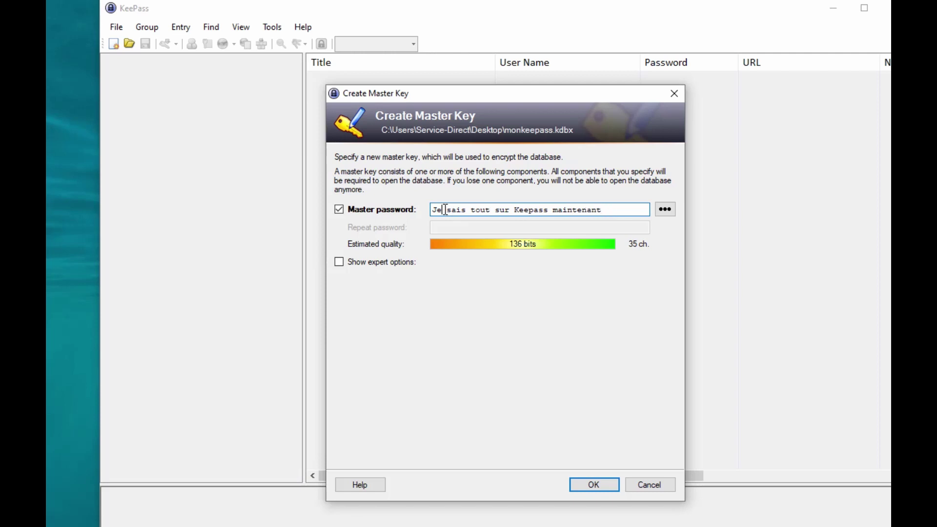
Replace the spaces between the master password's words with '*' separators and confirm the master key
click(445, 210)
key(Delete)
text(-)
key(Delete)
text(*)
key(Delete)
text(*)
key(Right)
key(Right)
key(Delete)
text(*)
key(Right)
key(Right)
key(Right)
key(Right)
key(Right)
key(Right)
key(Right)
key(Right)
key(Right)
key(Delete)
text(*)
drag(434, 210, 635, 204)
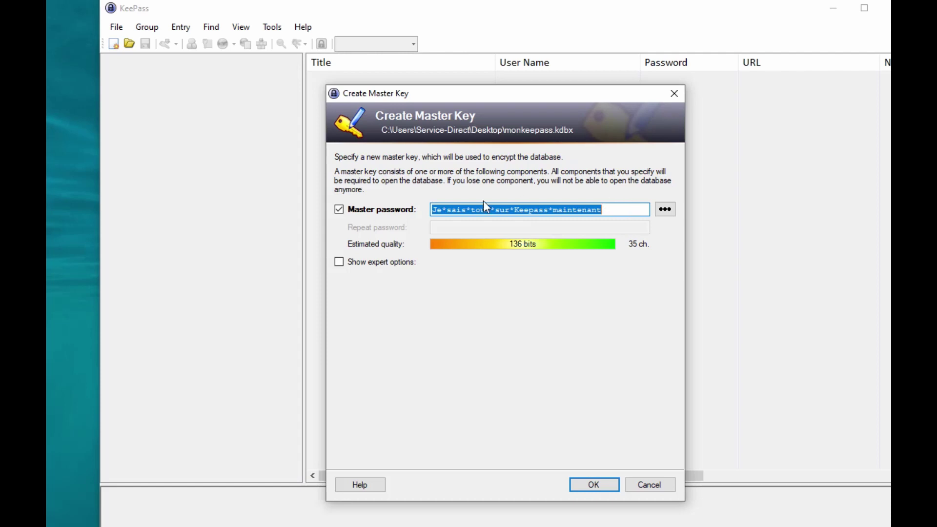
click(605, 484)
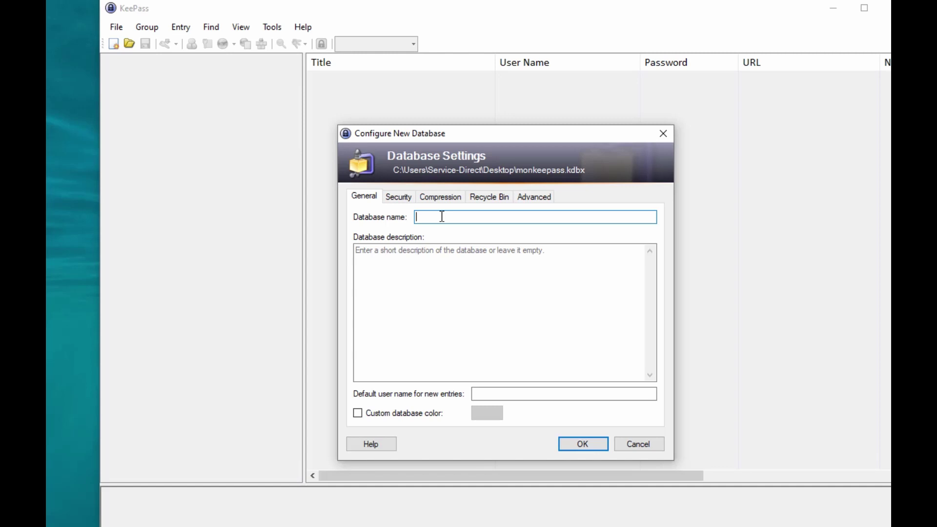
Enter 'Keepass 01' in the Database name field under General
text(Keepass 01)
Enable a custom database colour and set it to cyan
click(405, 421)
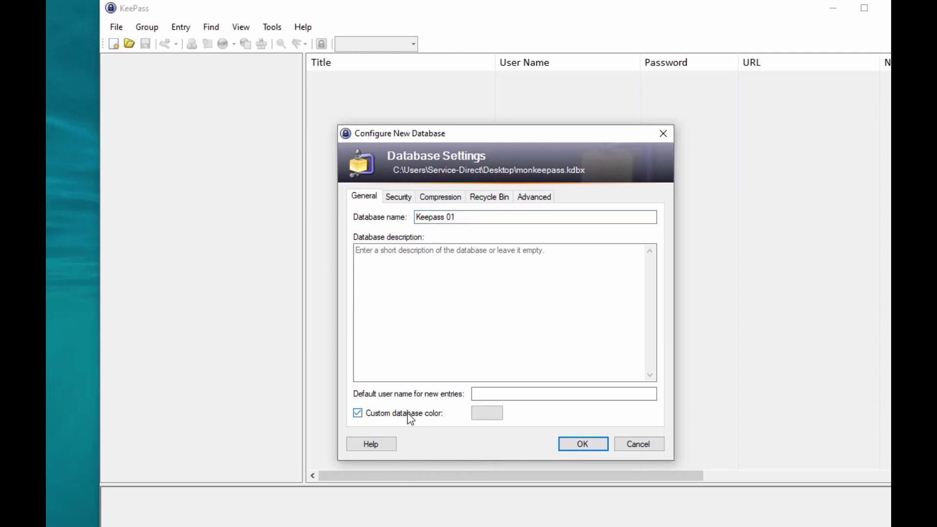
click(495, 414)
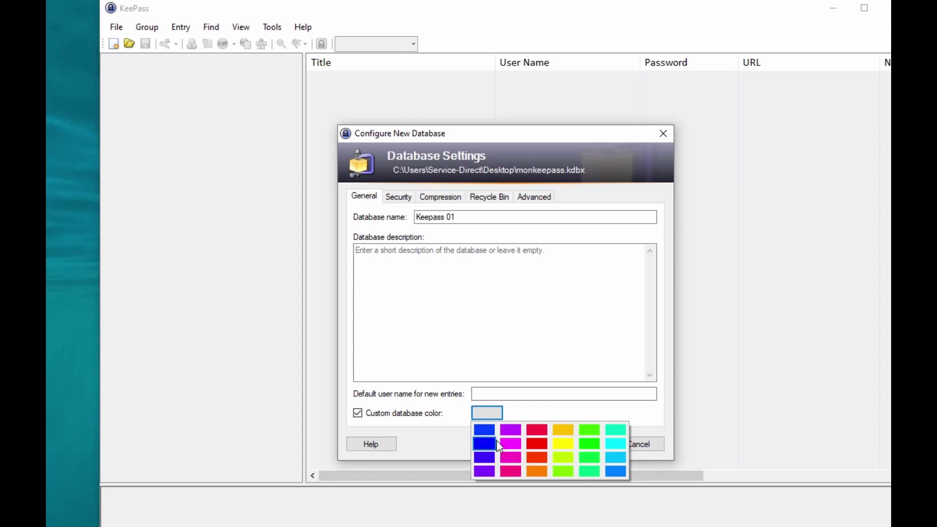
click(617, 460)
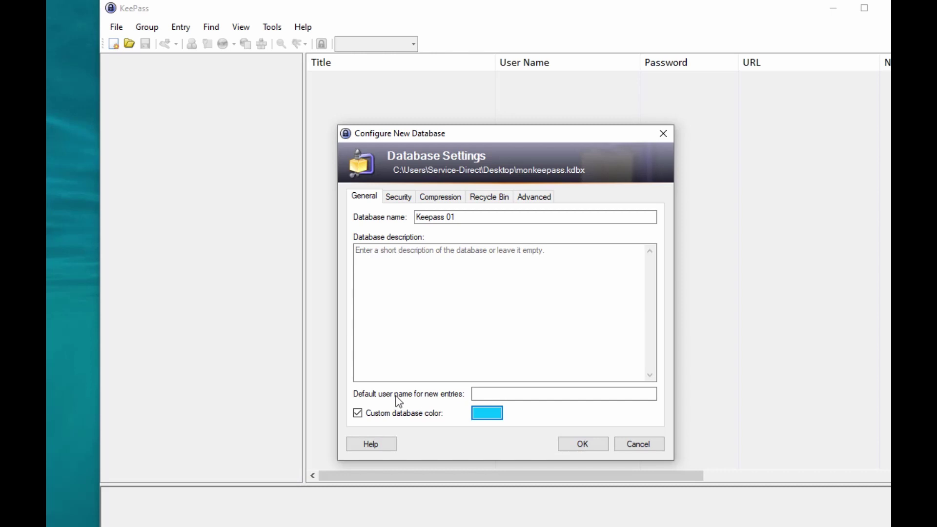
Enter the support e-mail address as default user name for new entries and confirm the settings
click(483, 394)
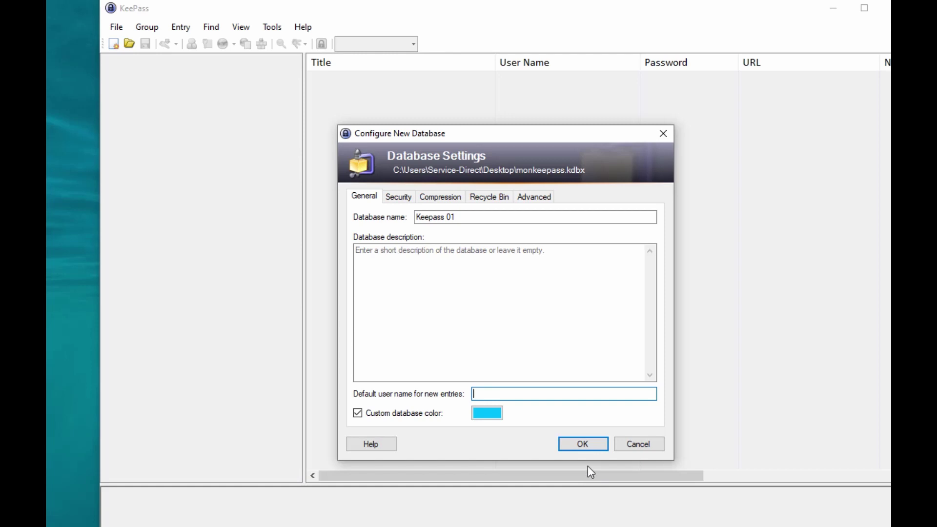
click(582, 444)
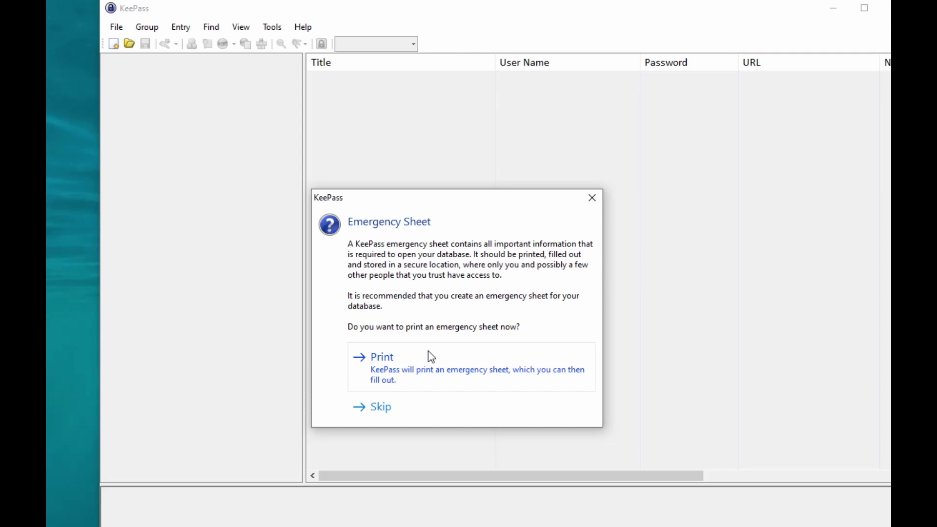
Print the emergency sheet to Microsoft Print to PDF as keepassdoc on the desktop, then open it
click(381, 368)
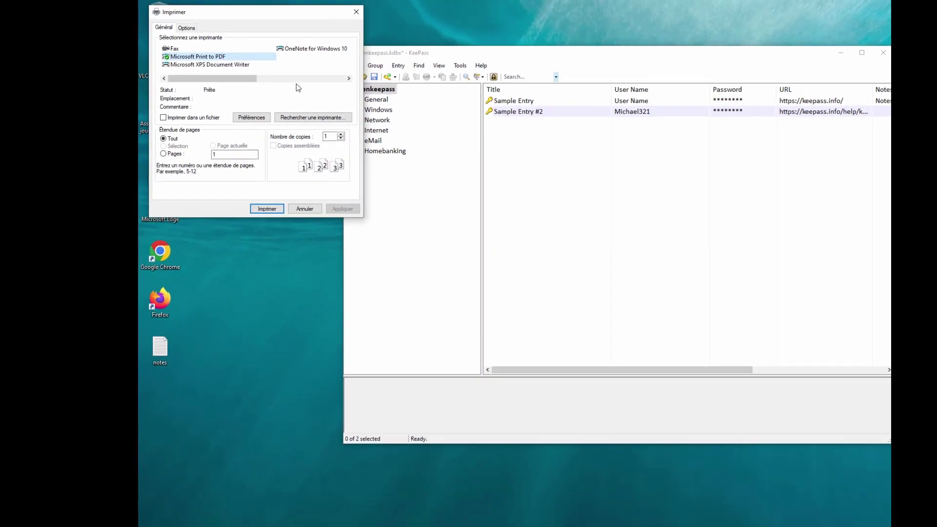
key(Return)
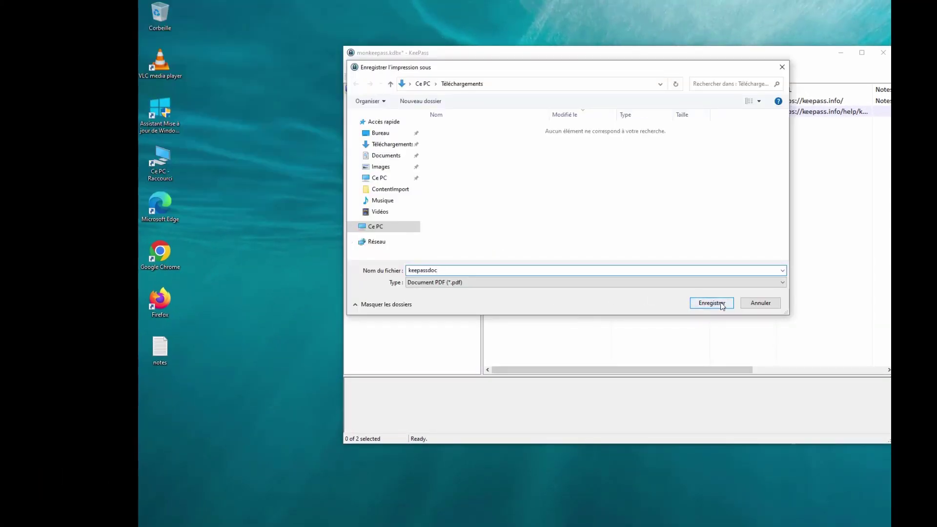
click(380, 133)
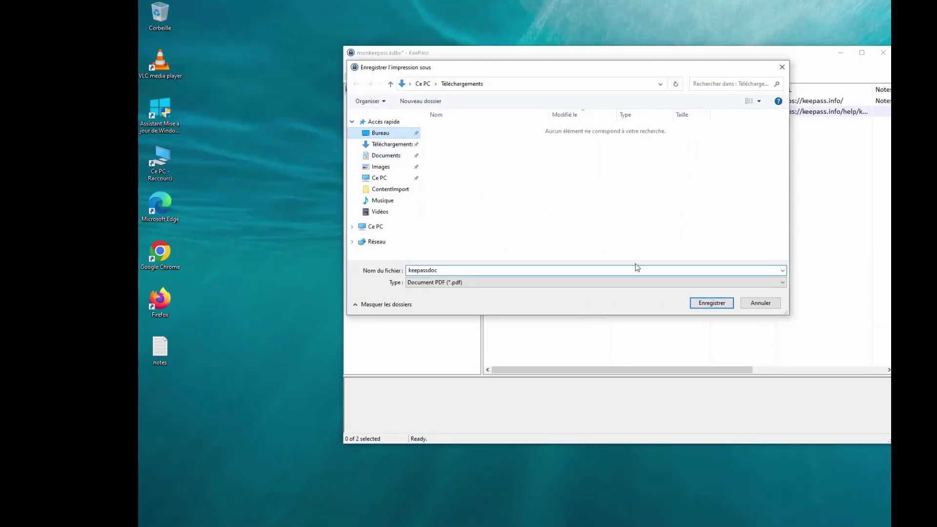
click(712, 307)
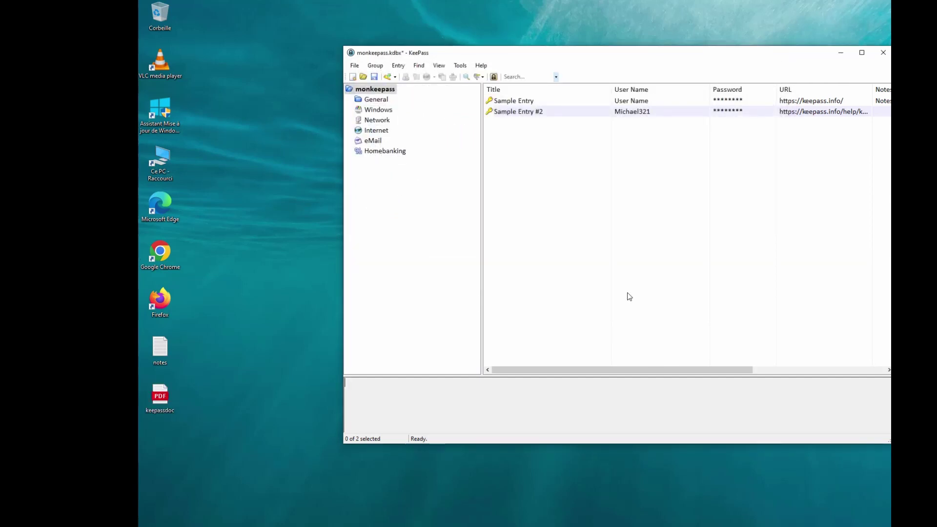
double_click(152, 398)
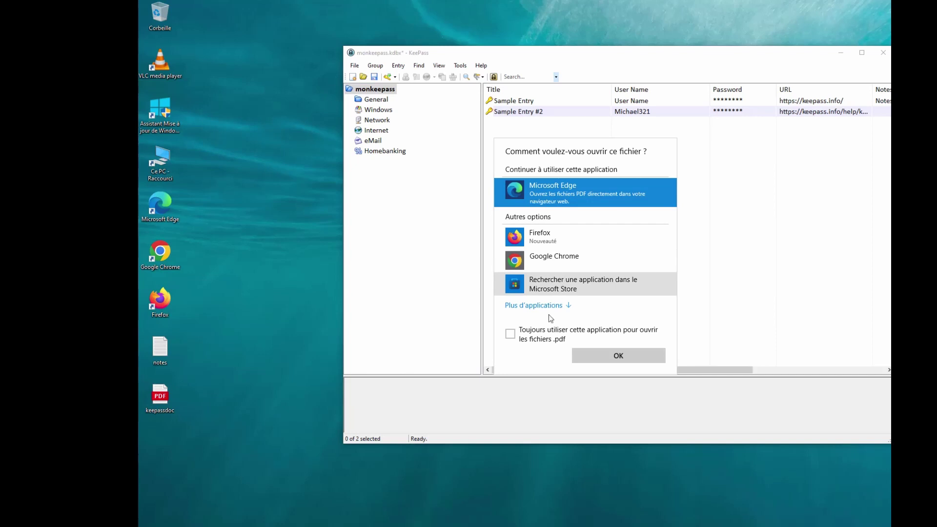
Choose Firefox from the extra apps list to open the keepassdoc PDF
click(536, 305)
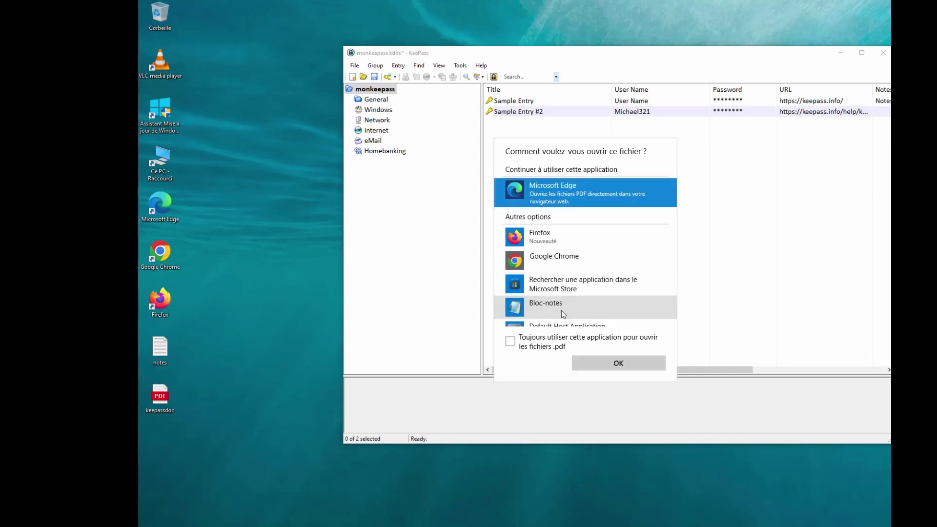
scroll(582, 303, down, 3)
scroll(576, 295, up, 5)
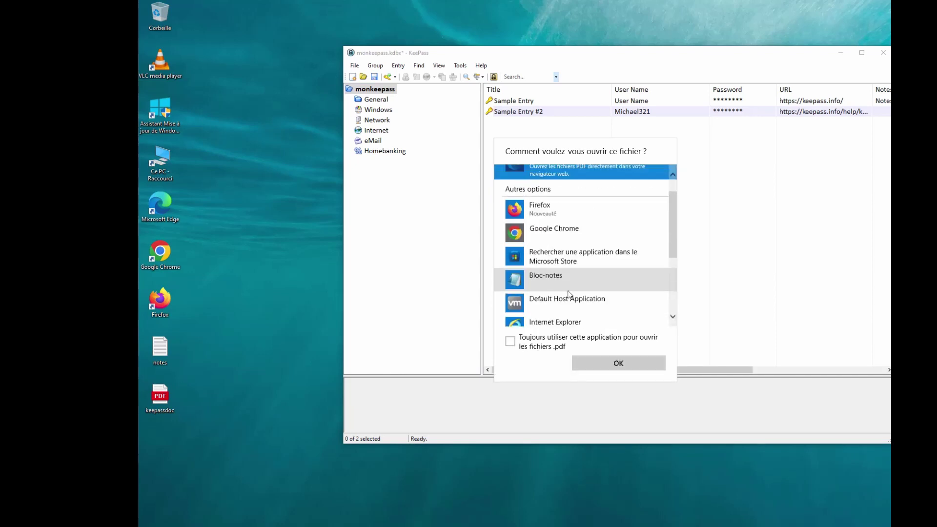
click(562, 237)
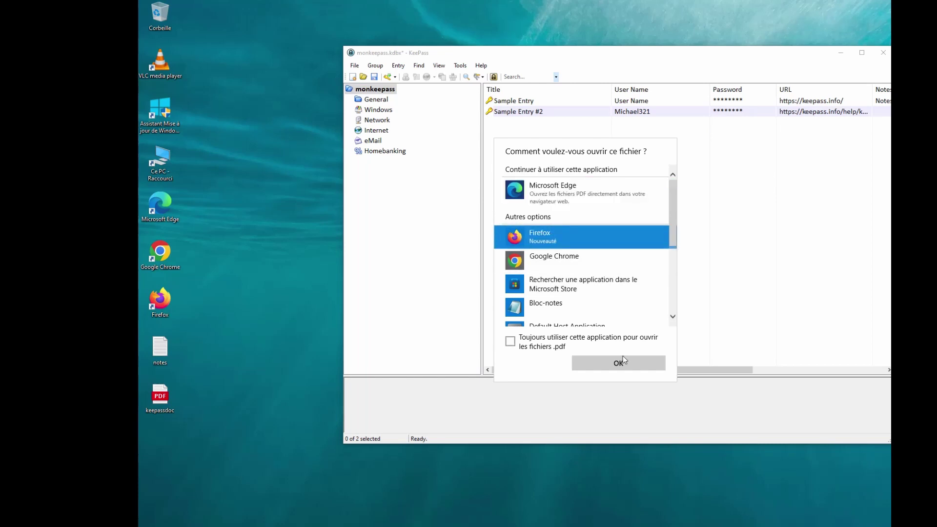
click(621, 363)
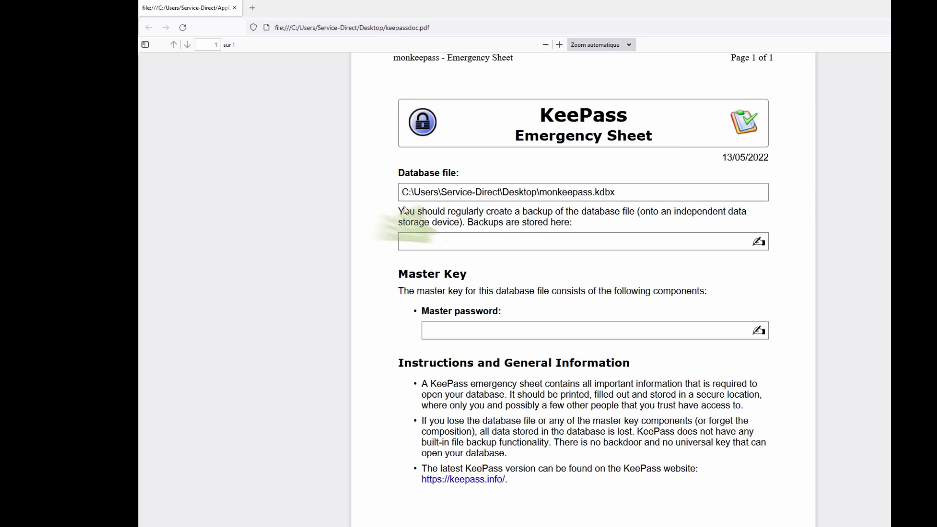
Review the database file path and master password fields on the sheet, then close Firefox
drag(404, 191, 638, 191)
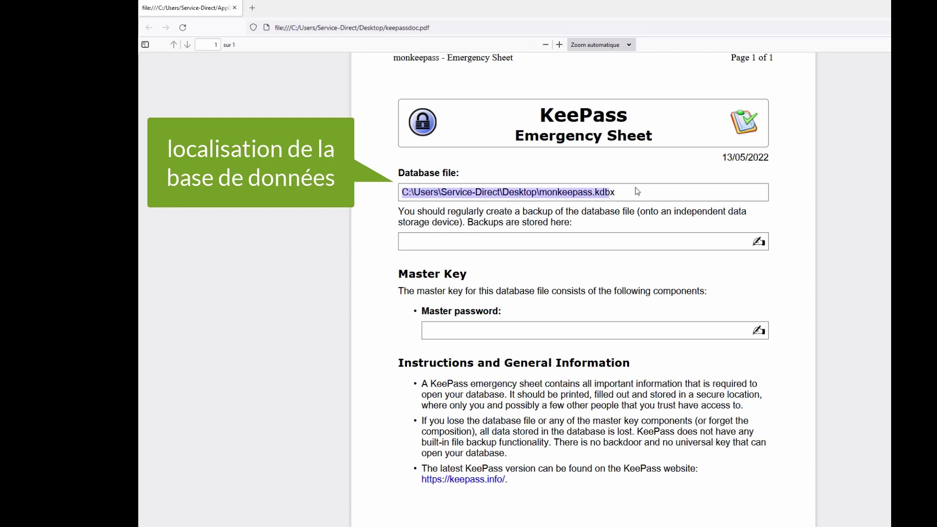
click(649, 247)
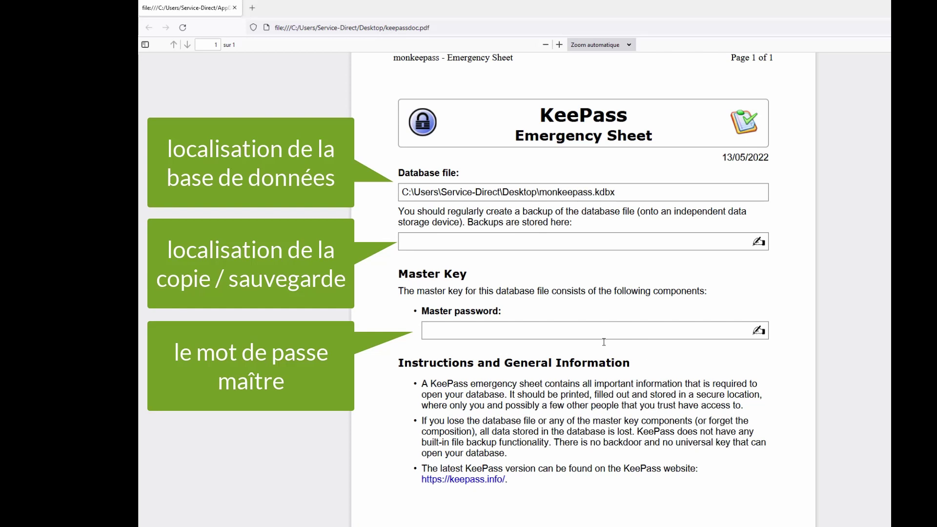
scroll(613, 347, down, 3)
scroll(613, 347, up, 4)
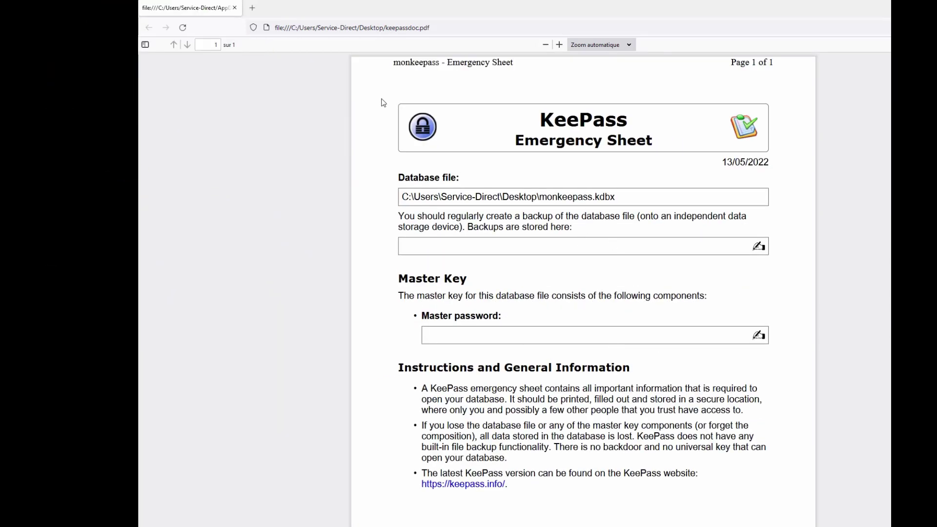
click(234, 8)
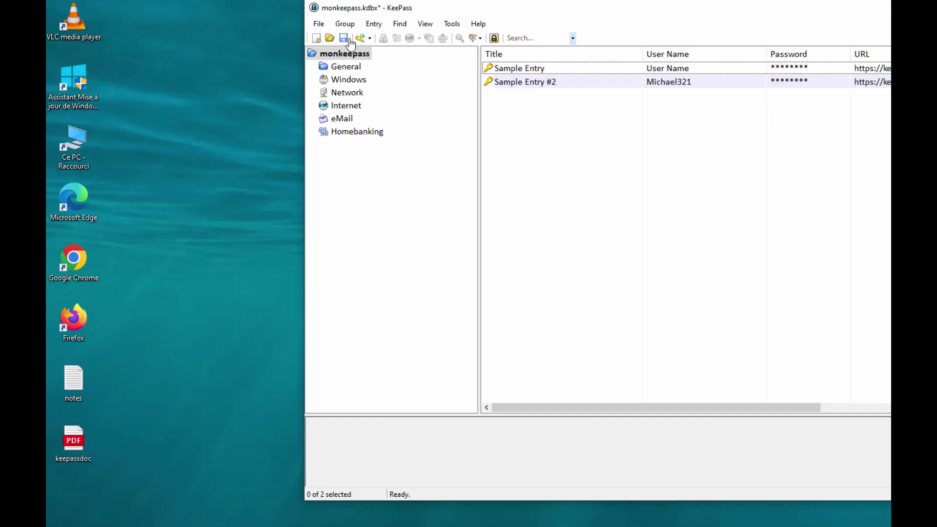
Save the monkeepass database, confirm monkeepass.kdbx on the desktop, and start a new database
click(320, 23)
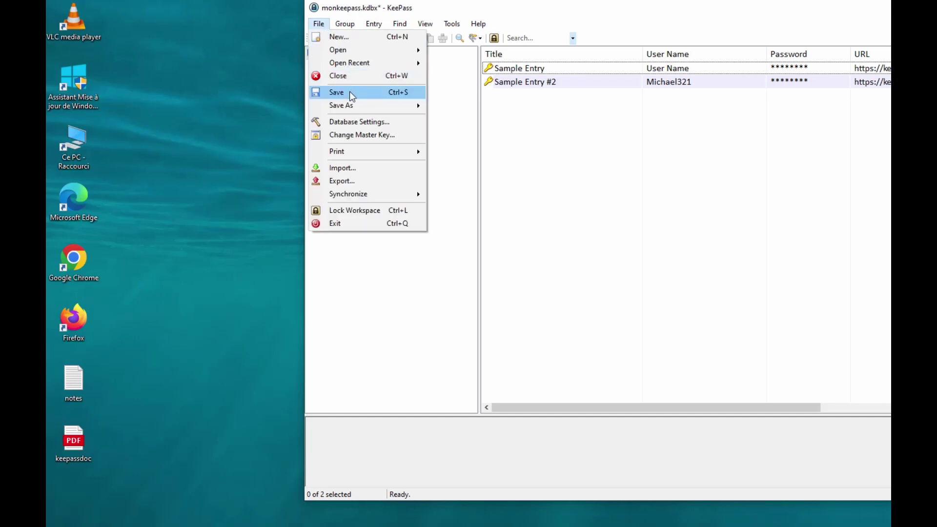
click(350, 92)
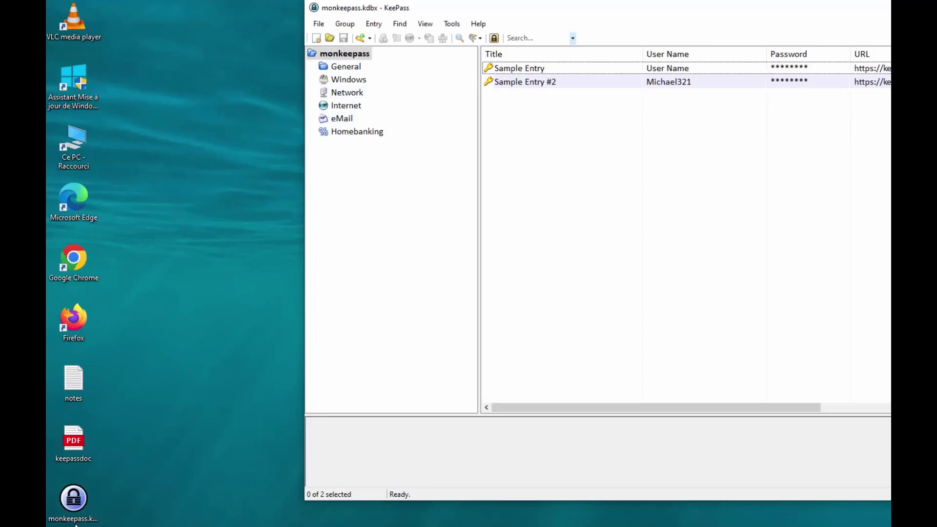
click(92, 510)
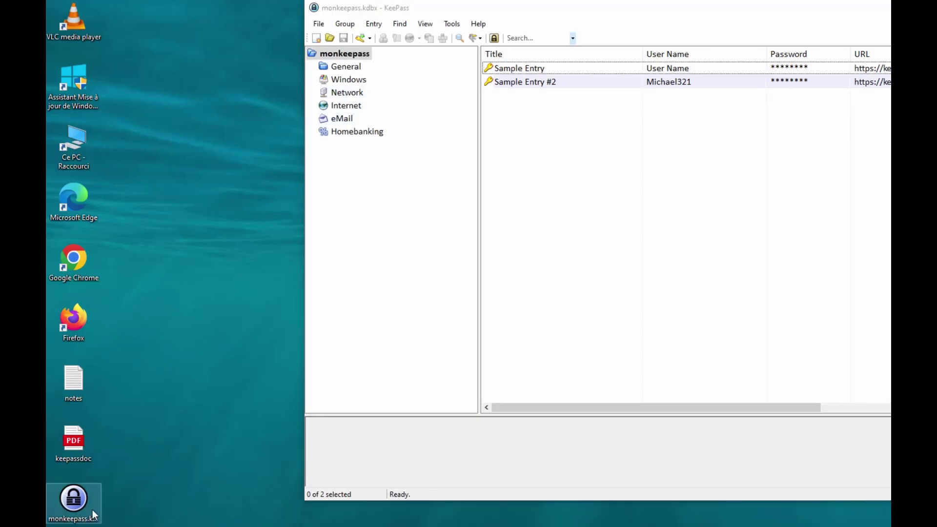
click(151, 509)
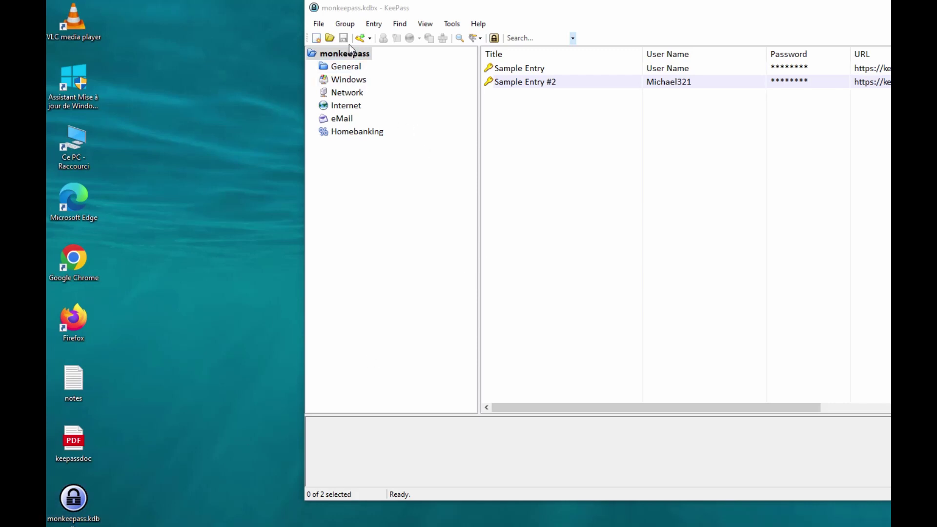
click(316, 38)
Save the new database file on the desktop as monkeepass 2.kdbx
click(652, 333)
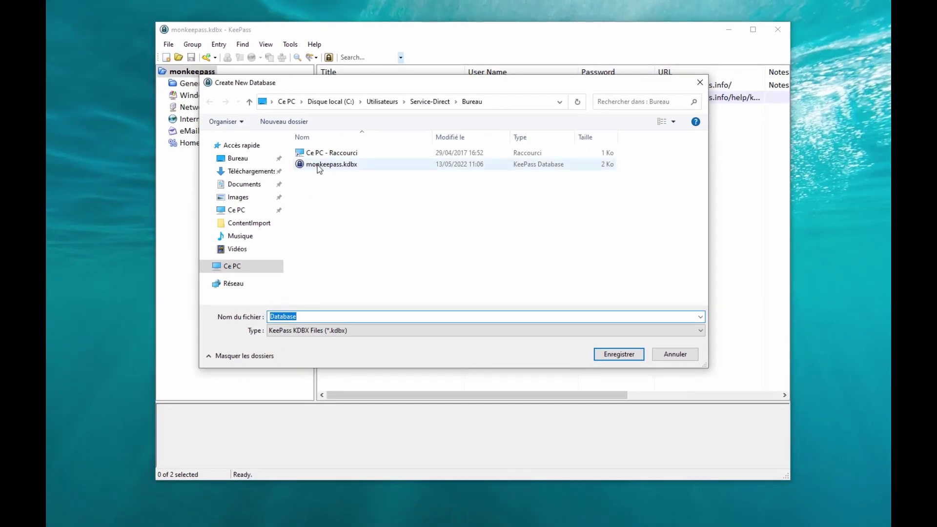
click(420, 158)
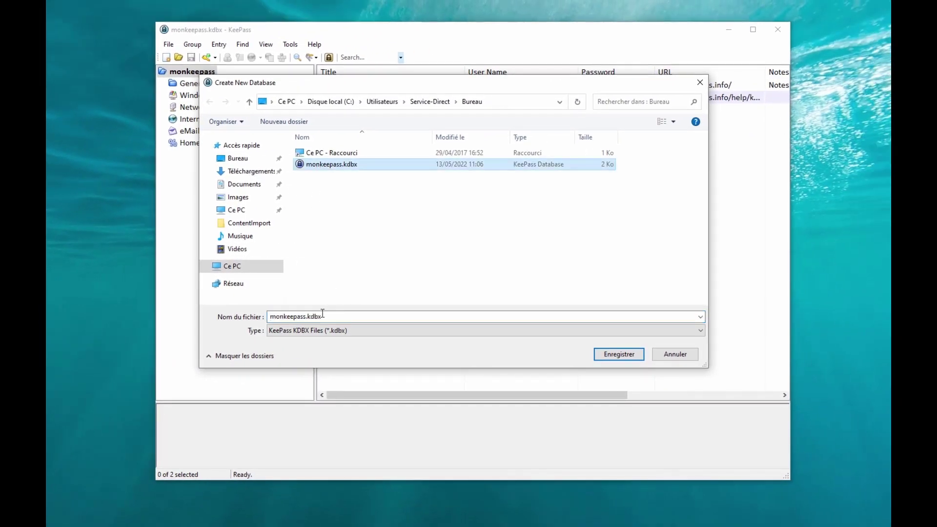
click(306, 317)
click(306, 317)
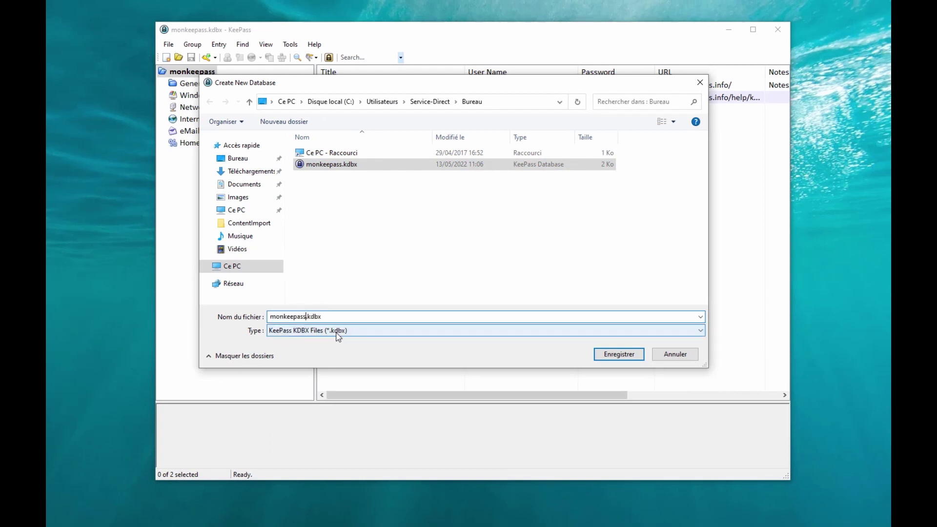
text(2)
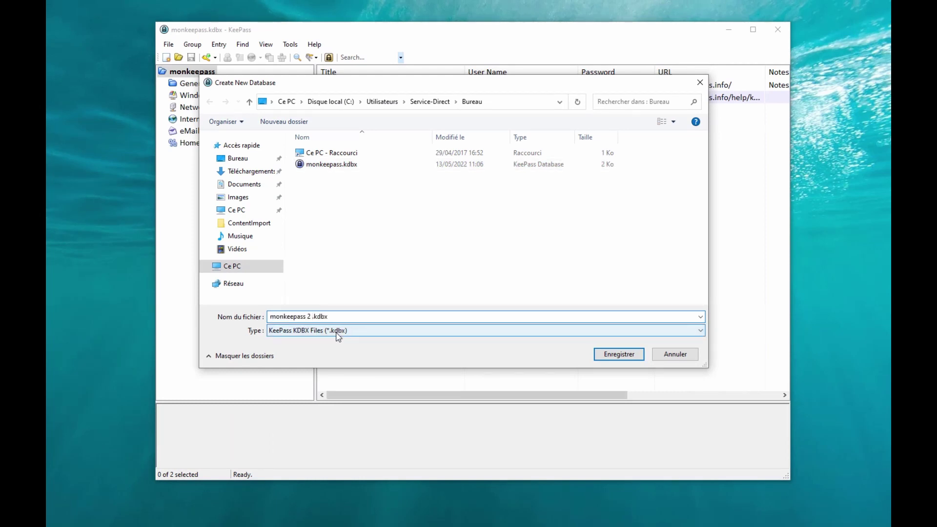
click(601, 356)
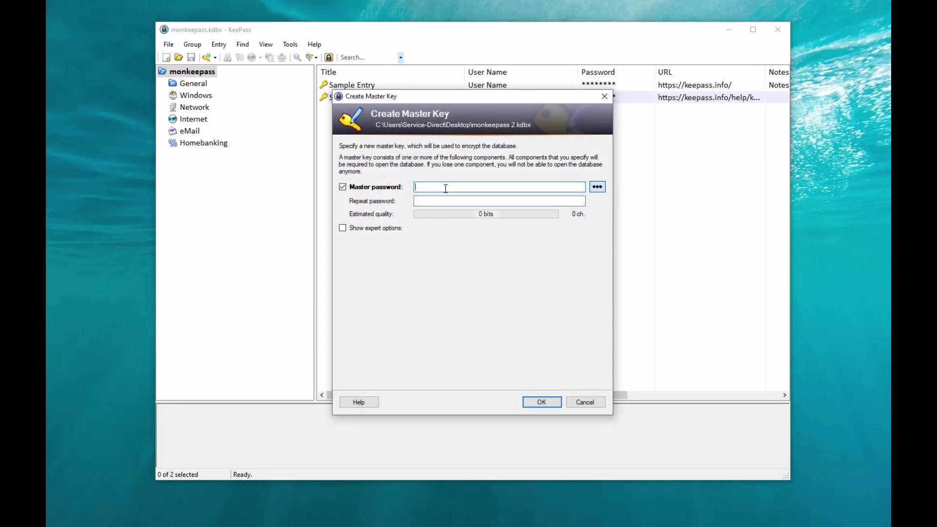
Set a master password for the new database and accept the weak-password warning
text(test)
key(BackSpace)
key(BackSpace)
key(BackSpace)
key(BackSpace)
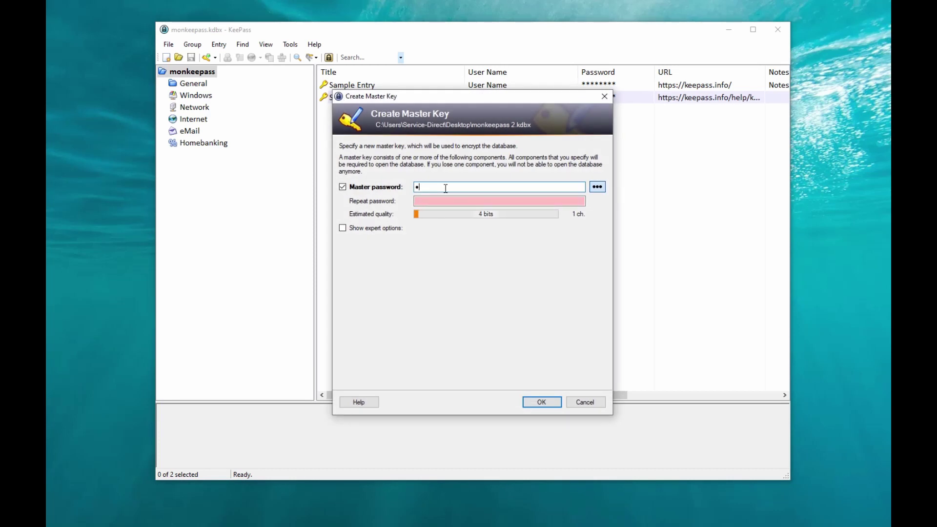
text(aaaa)
click(598, 187)
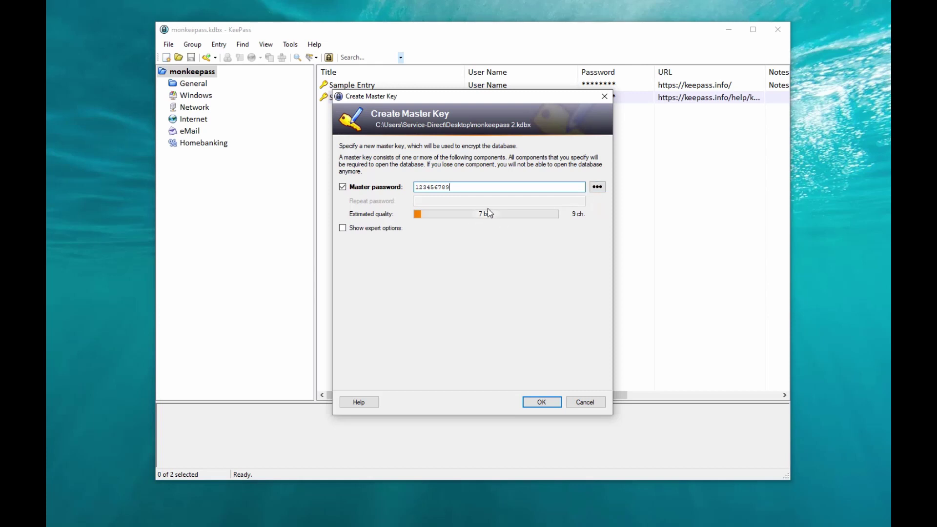
click(542, 404)
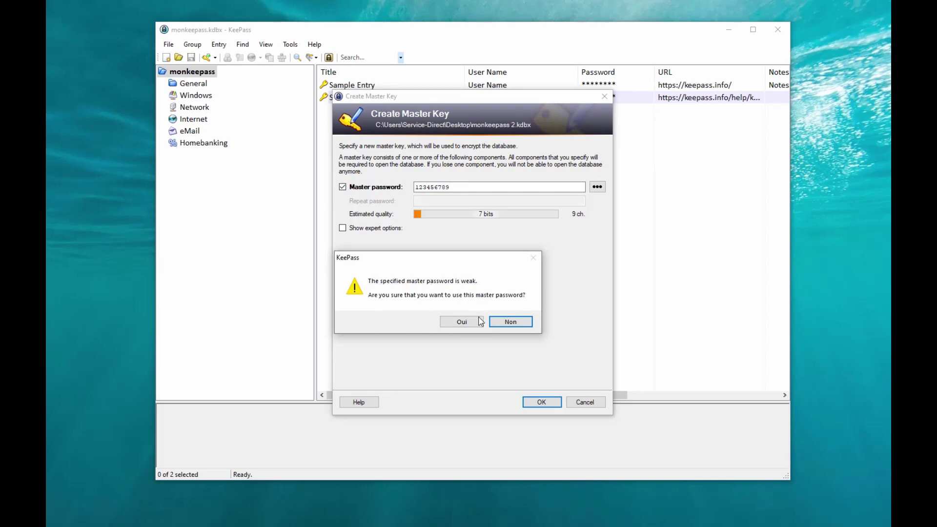
click(463, 322)
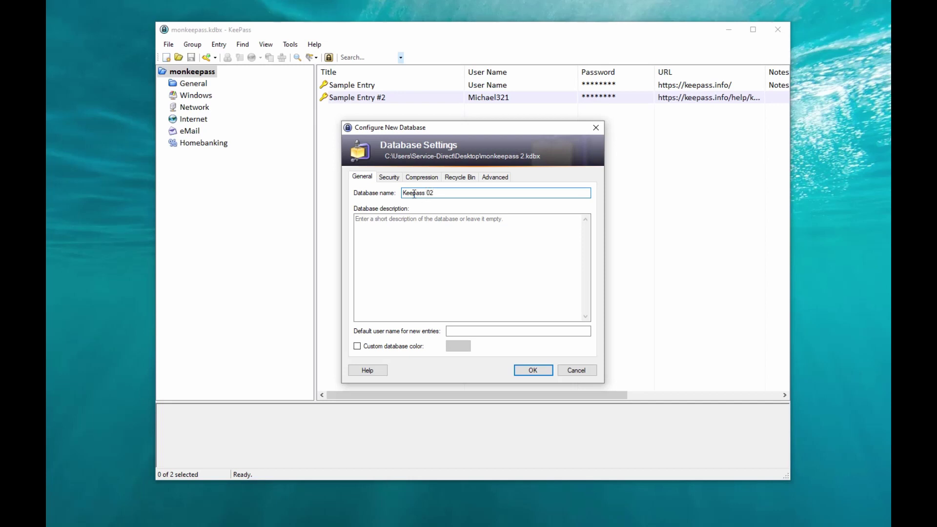
Give database Keepass 02 a custom red colour, apply, and skip the emergency sheet
click(400, 348)
click(457, 347)
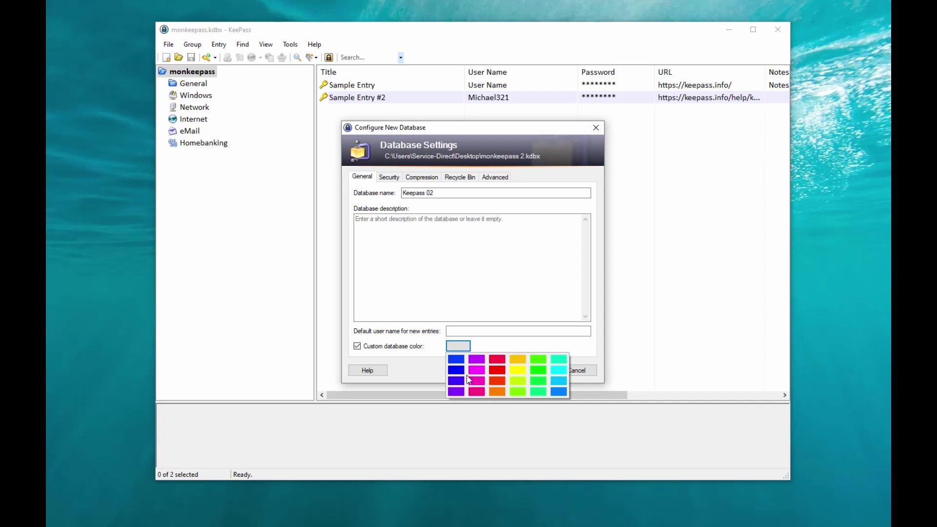
click(498, 360)
click(531, 371)
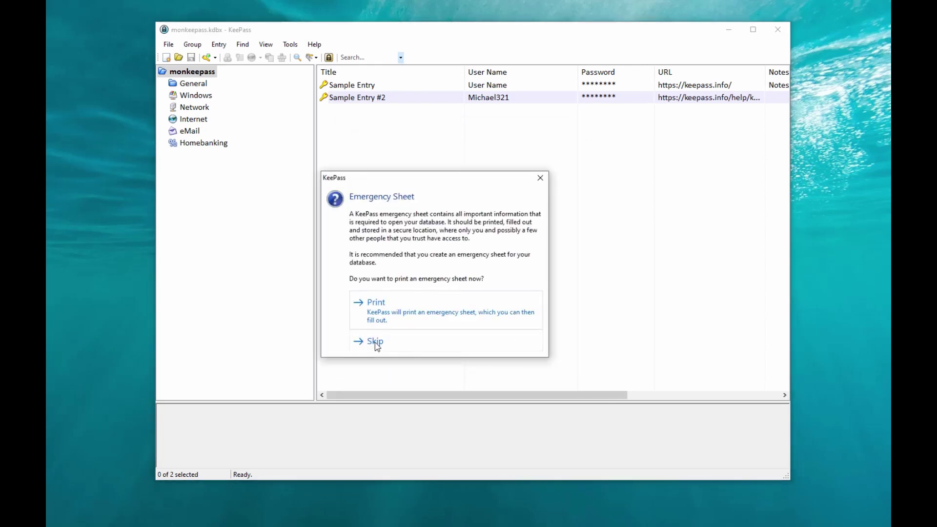
click(376, 343)
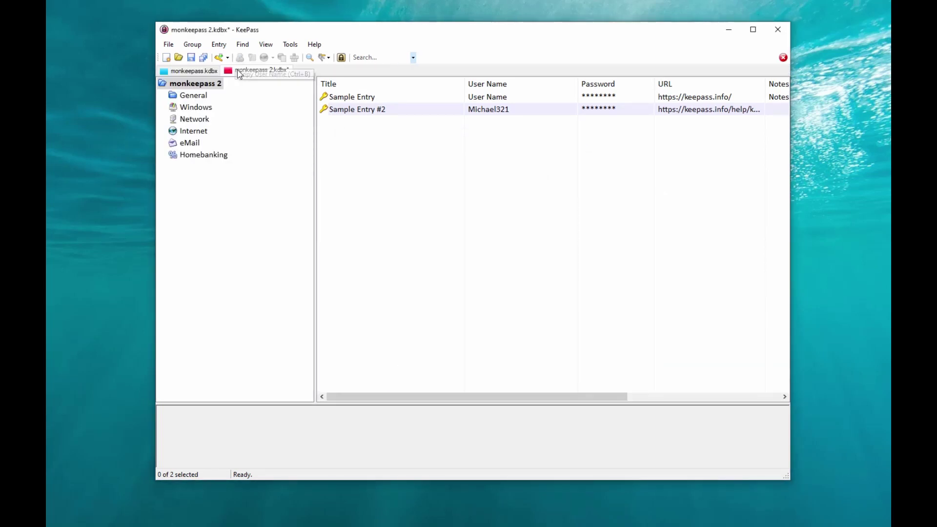
Save monkeepass 2.kdbx from its tab and check the file appears on the desktop
click(186, 74)
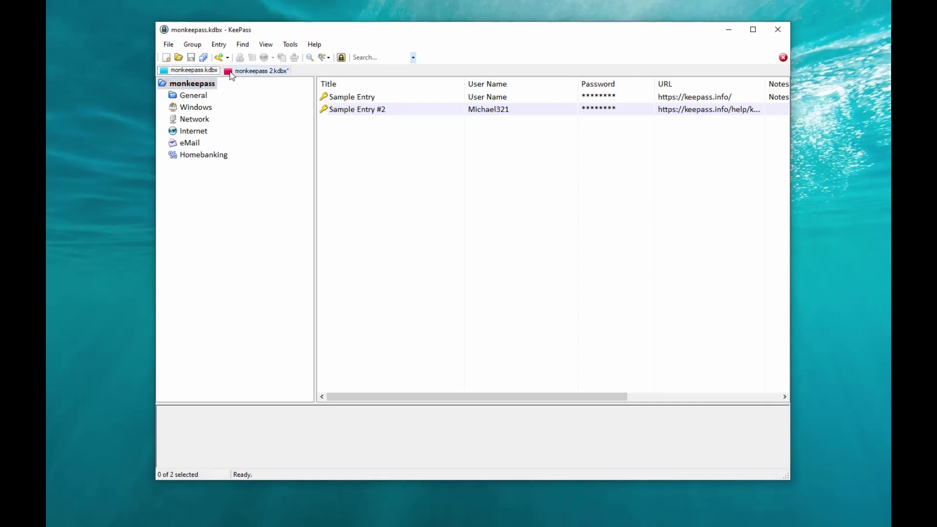
click(232, 73)
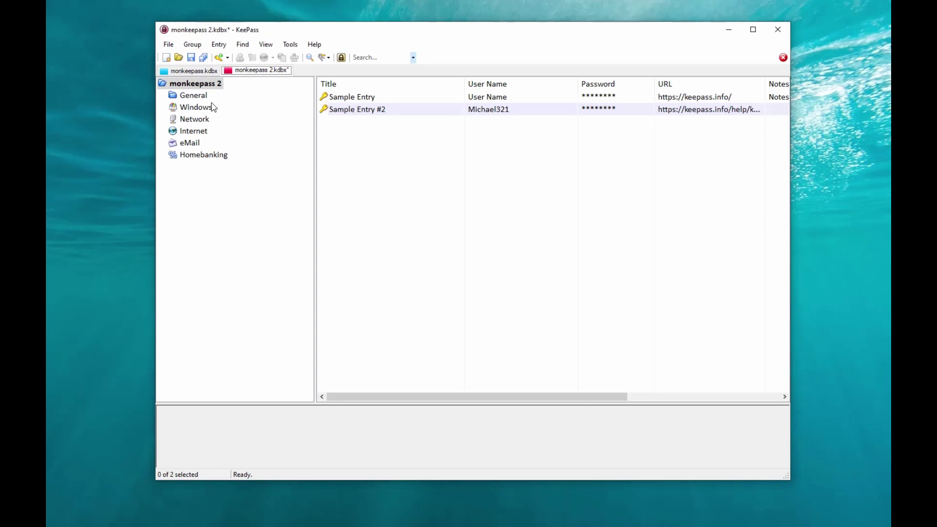
click(169, 45)
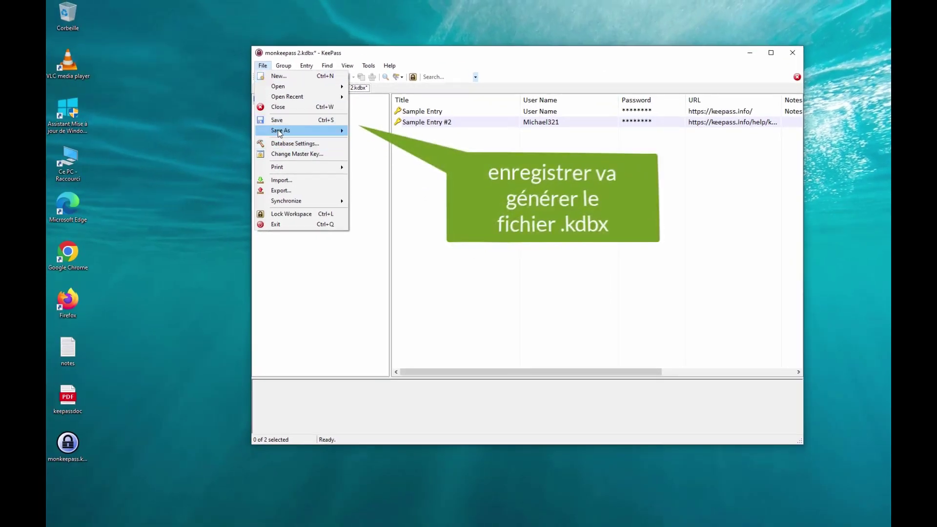
click(278, 121)
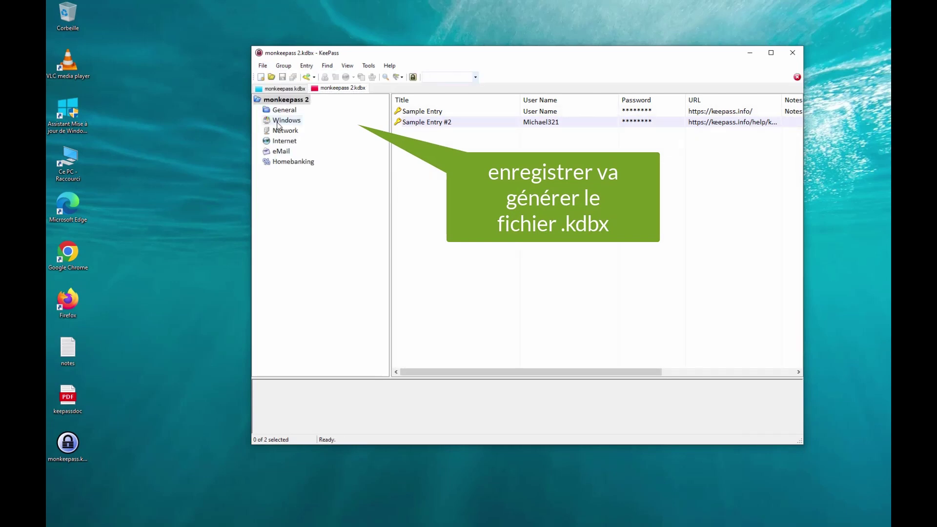
click(71, 500)
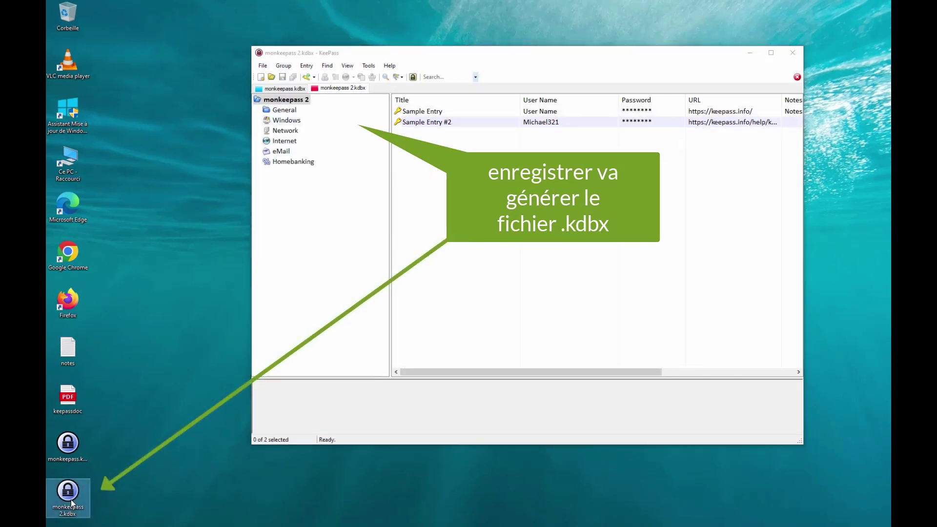
click(279, 89)
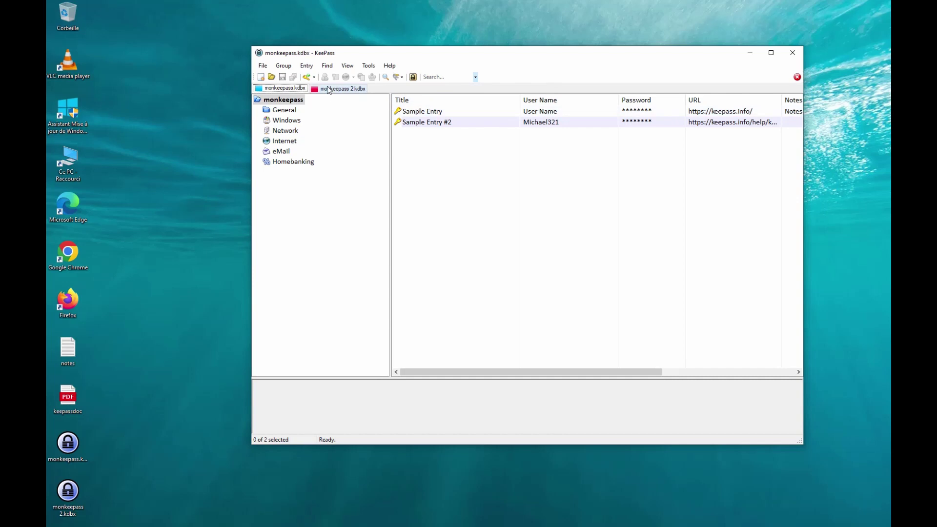
click(328, 90)
click(70, 458)
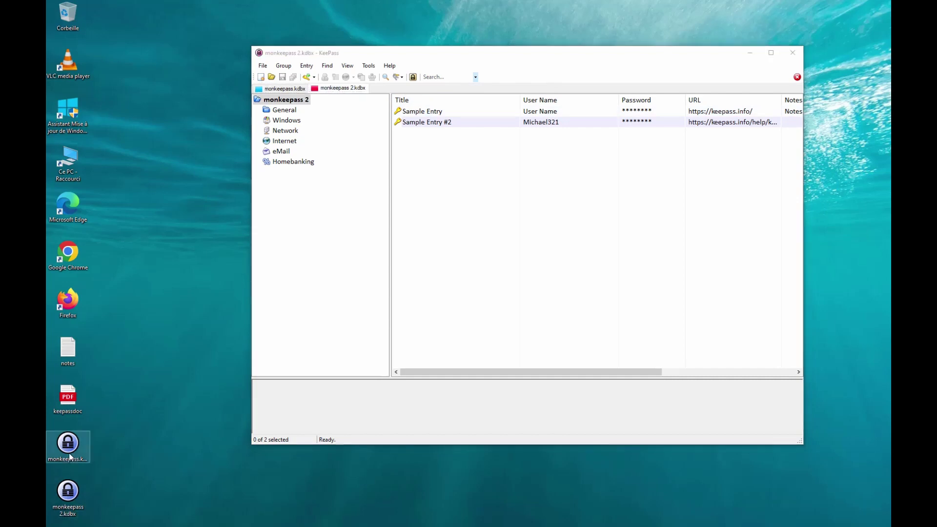
click(71, 493)
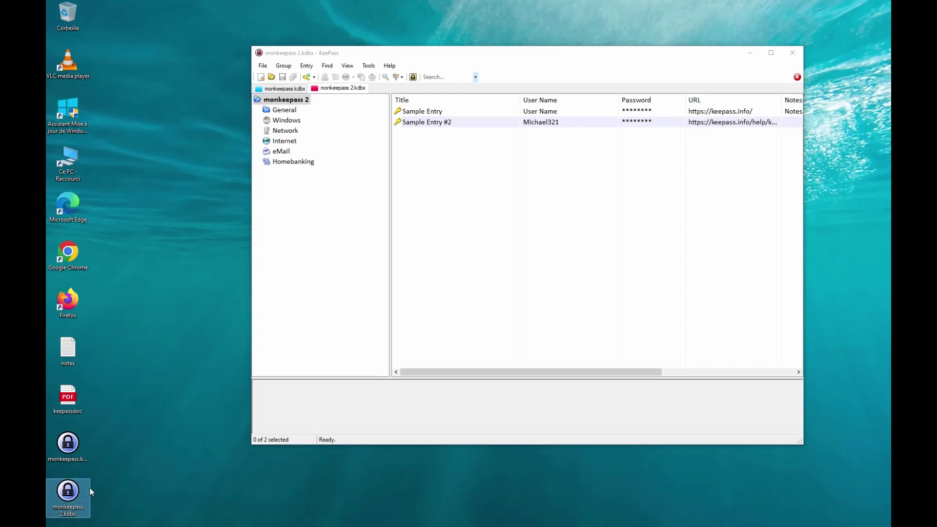
click(69, 447)
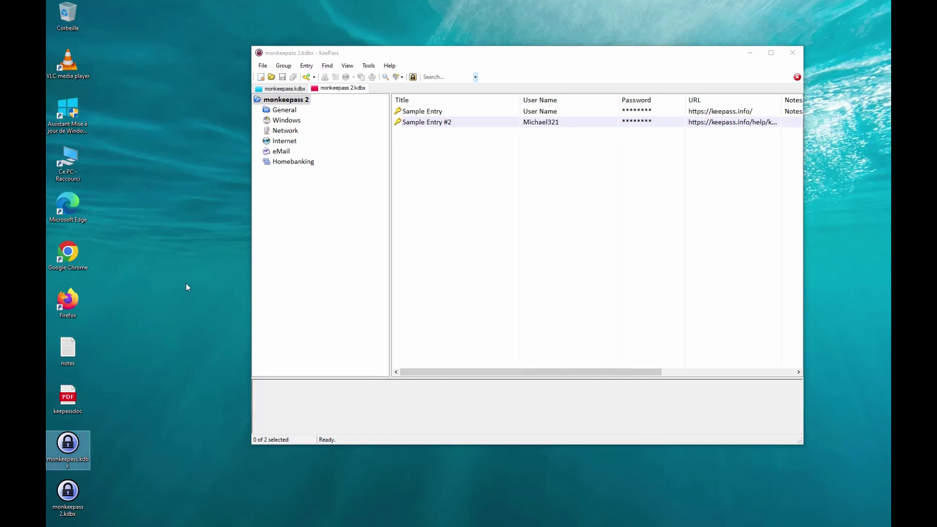
click(308, 293)
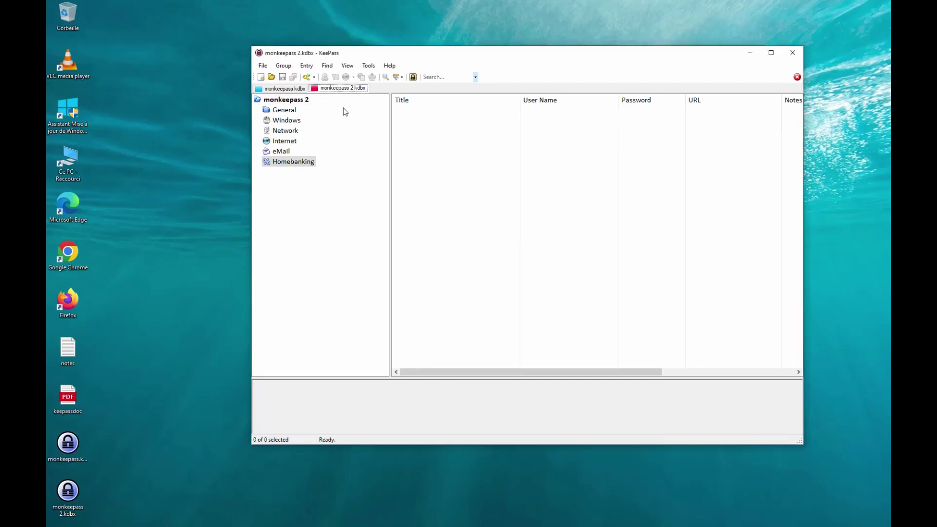
click(279, 91)
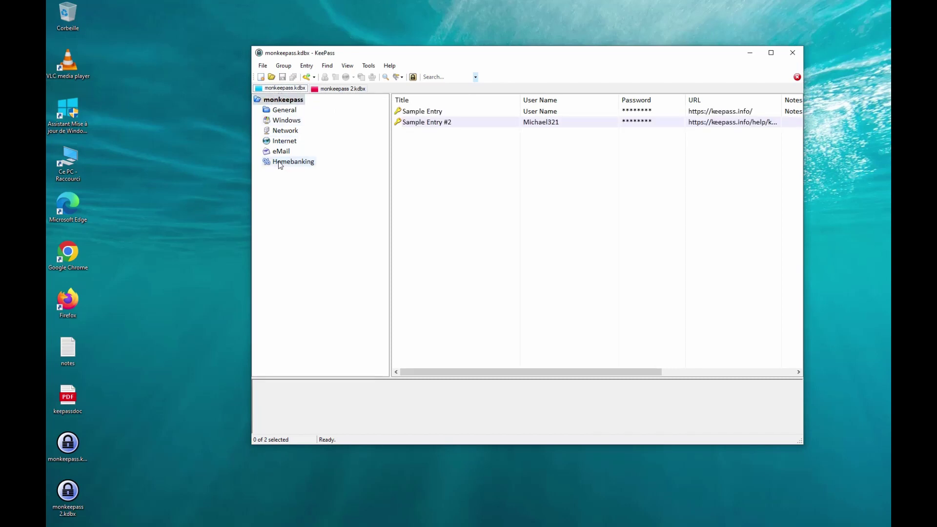
click(330, 91)
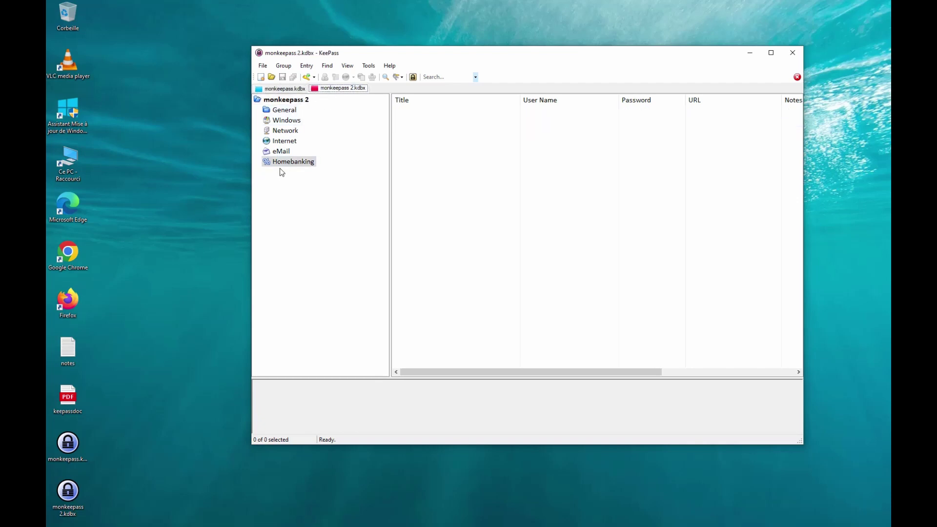
key(ctrl+Tab)
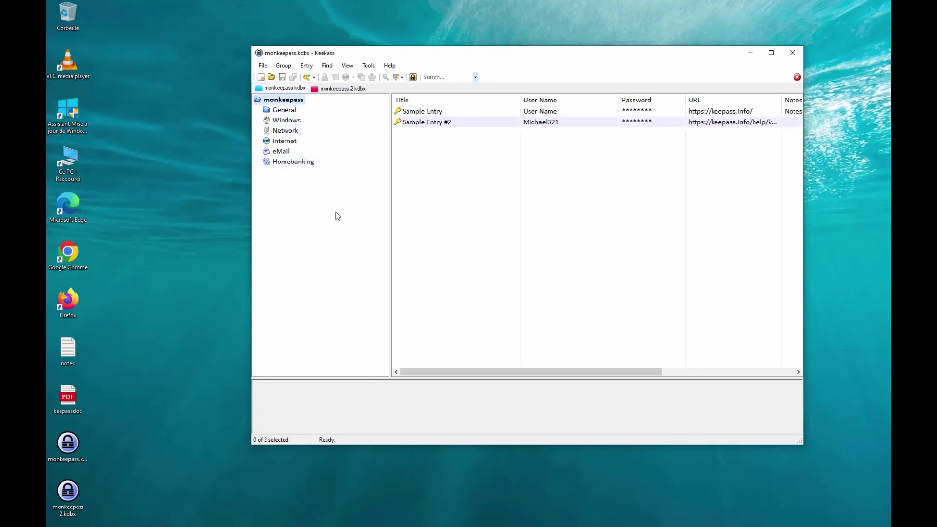